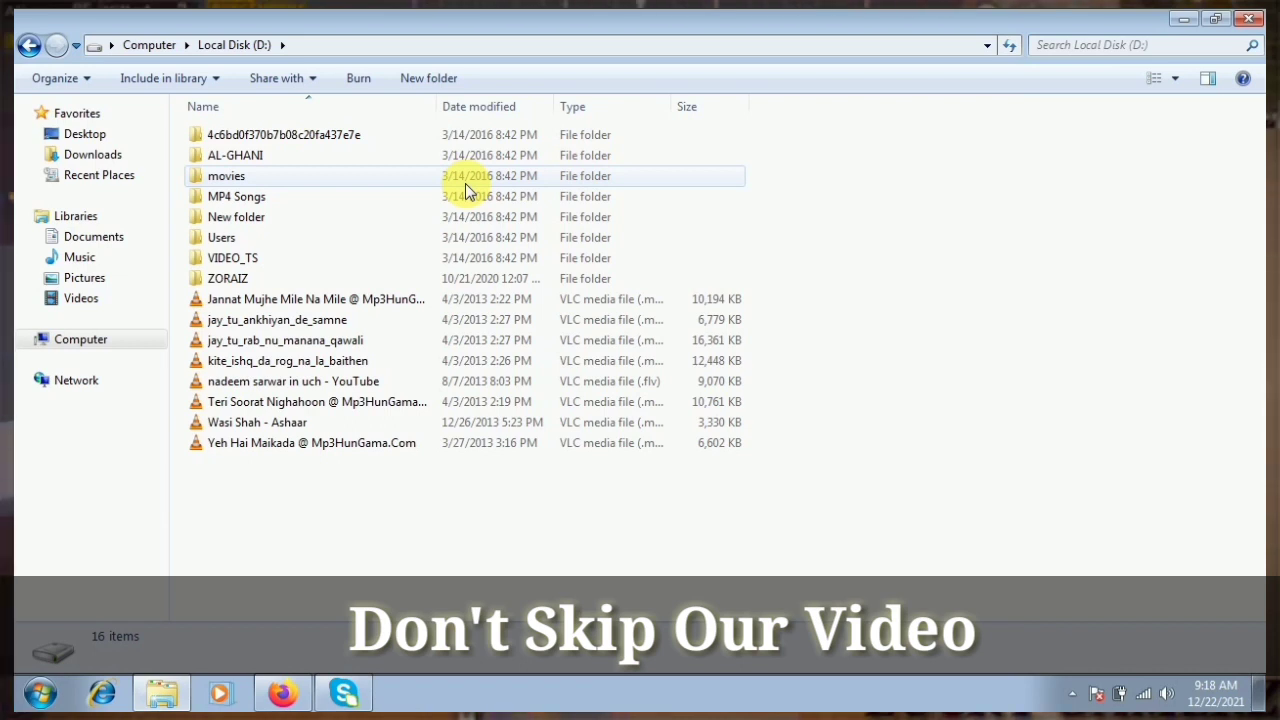
Open the teacher's folder on Local Disk (E:).
key("BackSpace")
left_click(755, 185)
double_click(755, 185)
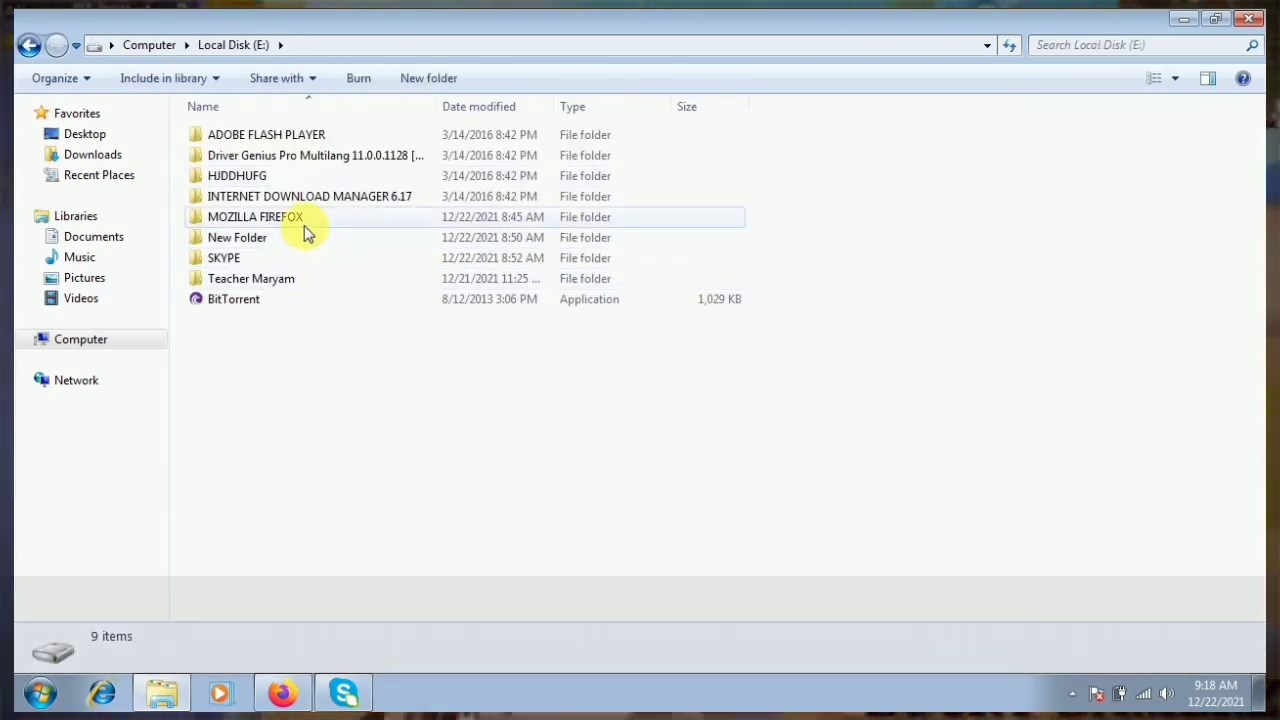
double_click(266, 279)
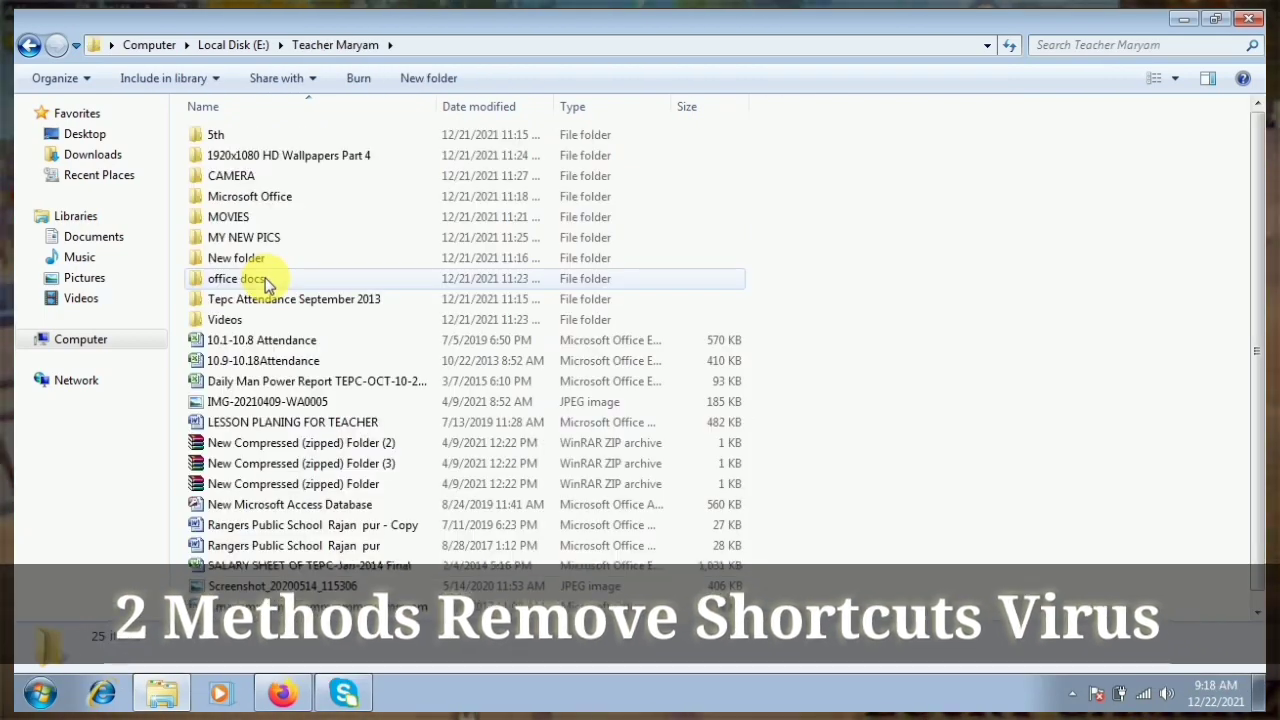
Check the contents of the office docs and New folder subfolders for shortcut files.
double_click(266, 280)
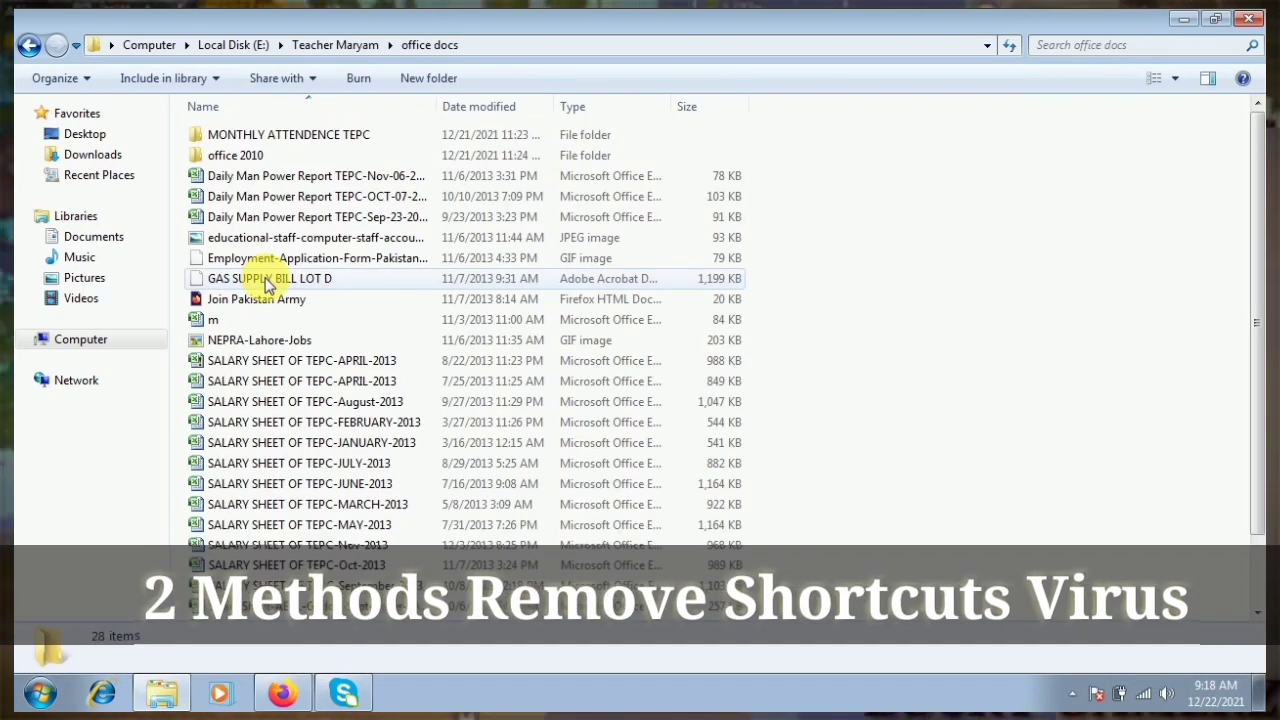
key("BackSpace")
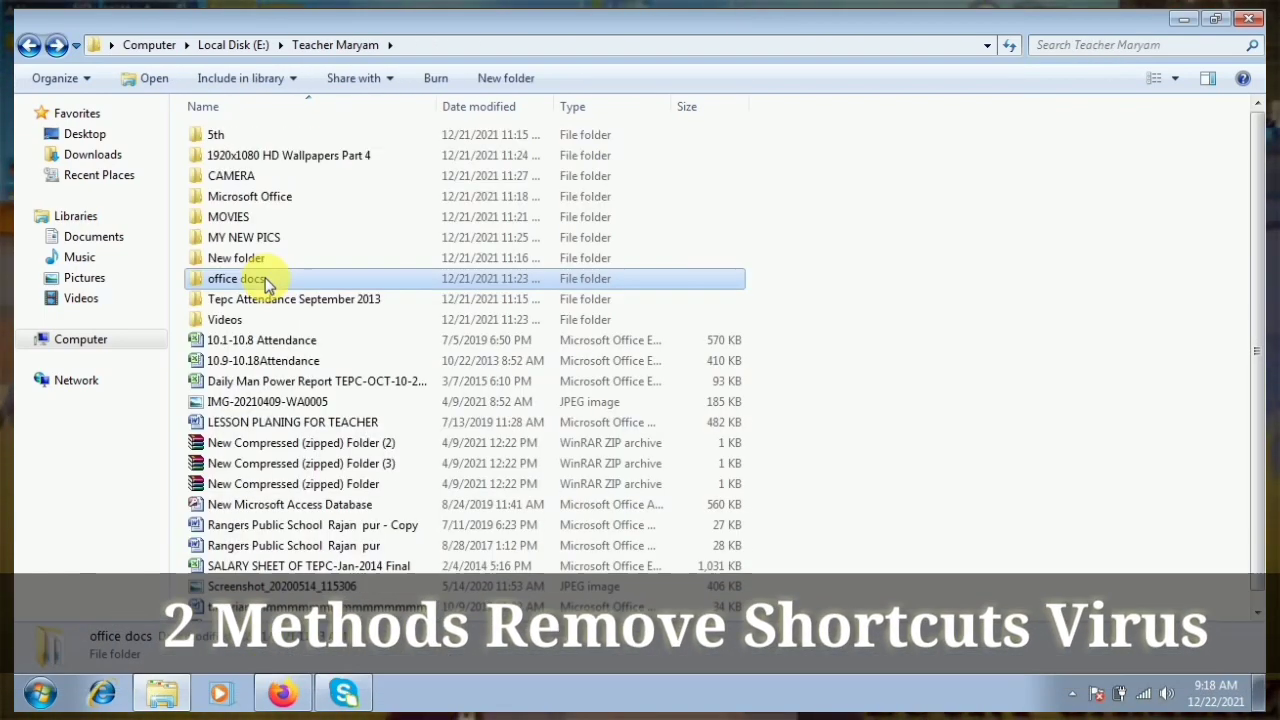
double_click(250, 258)
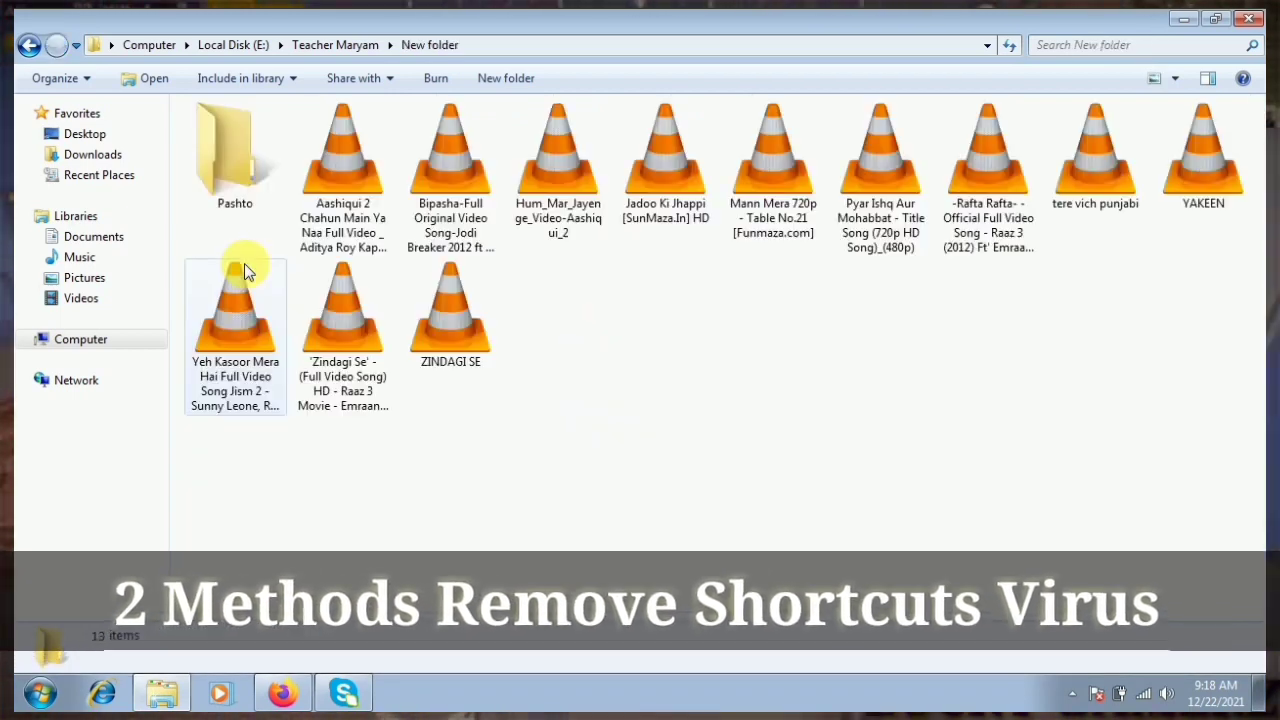
key("BackSpace")
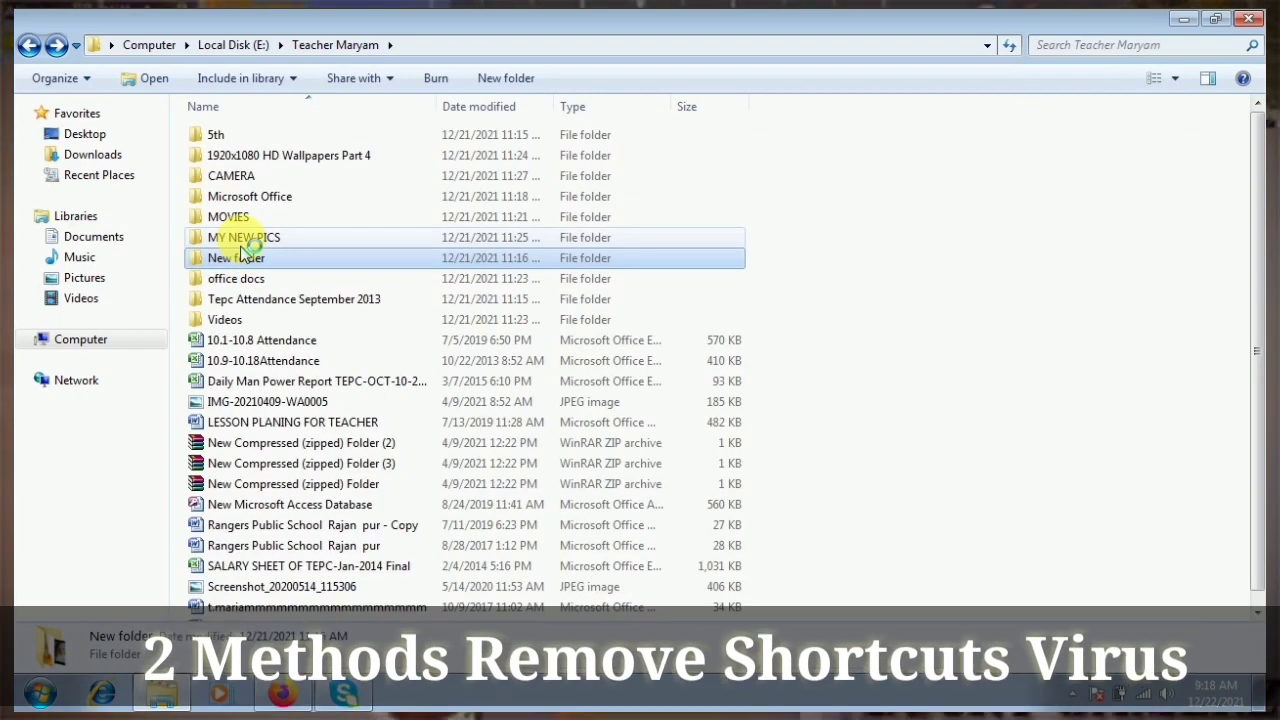
Examine the INTERNET DOWNLOAD MANAGER 6.17 folder on drive E: for shortcut files and minimize the window.
left_click(242, 240)
double_click(244, 217)
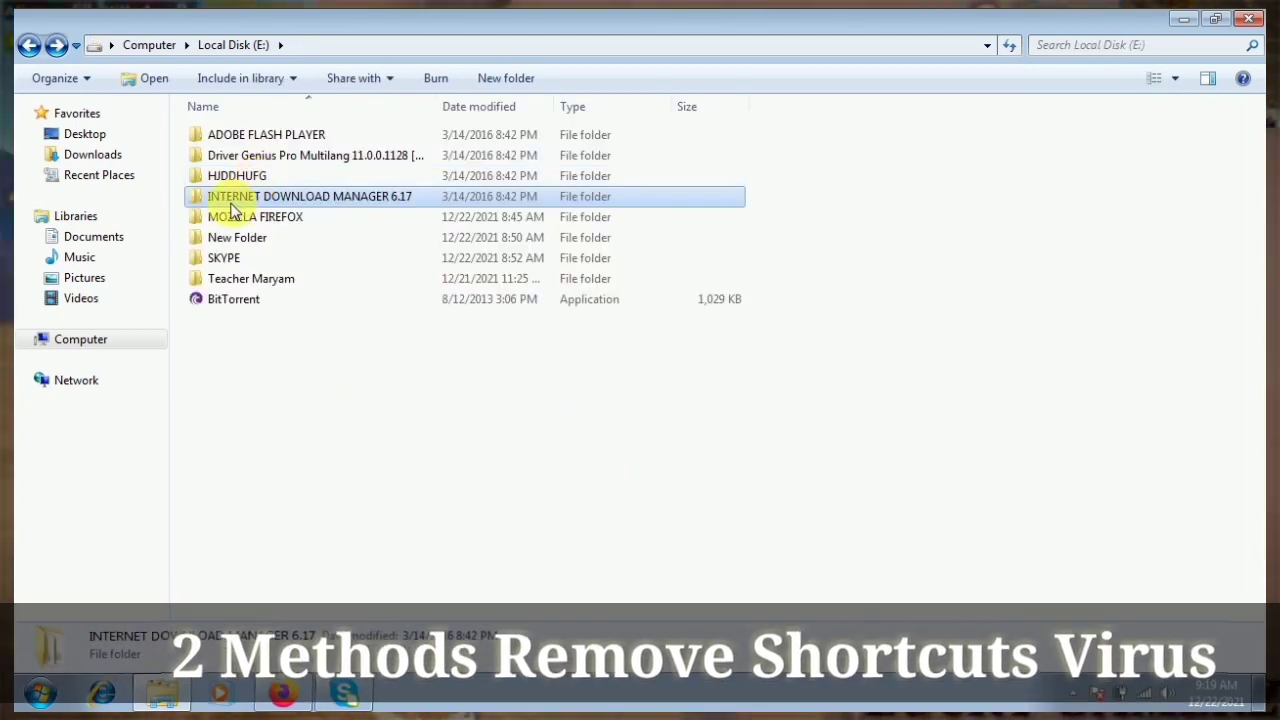
double_click(229, 198)
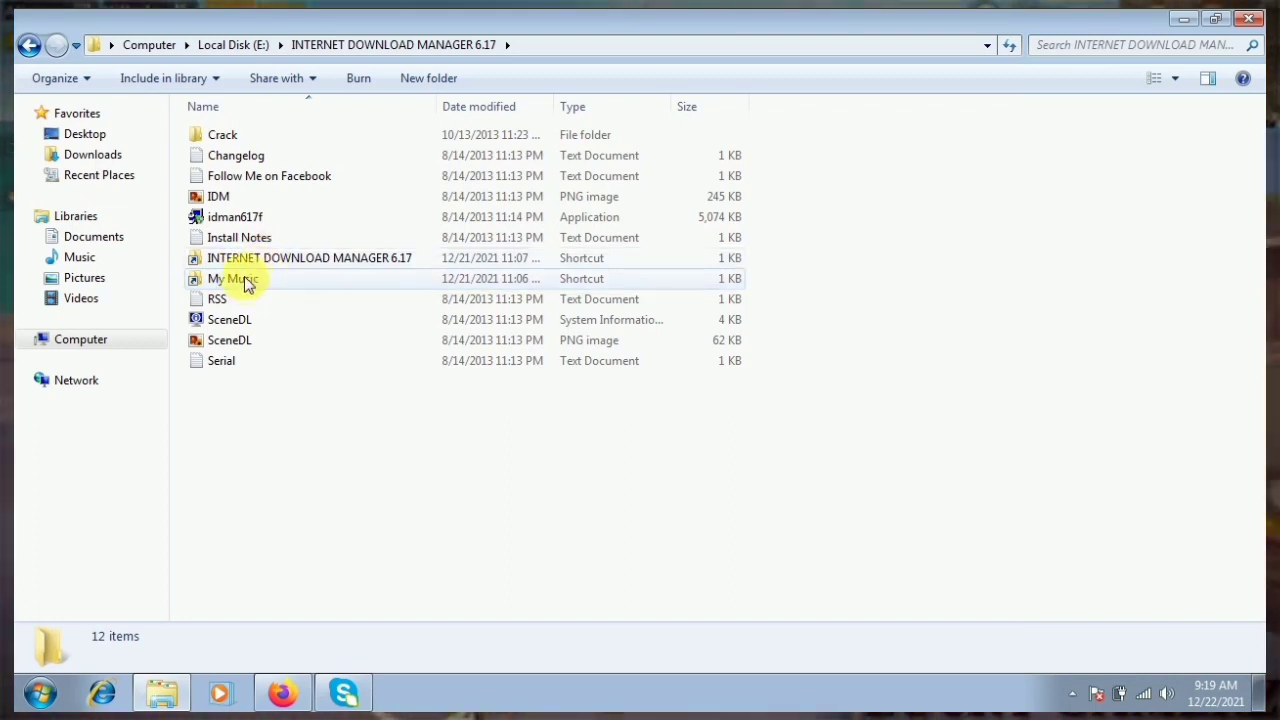
left_click(1180, 18)
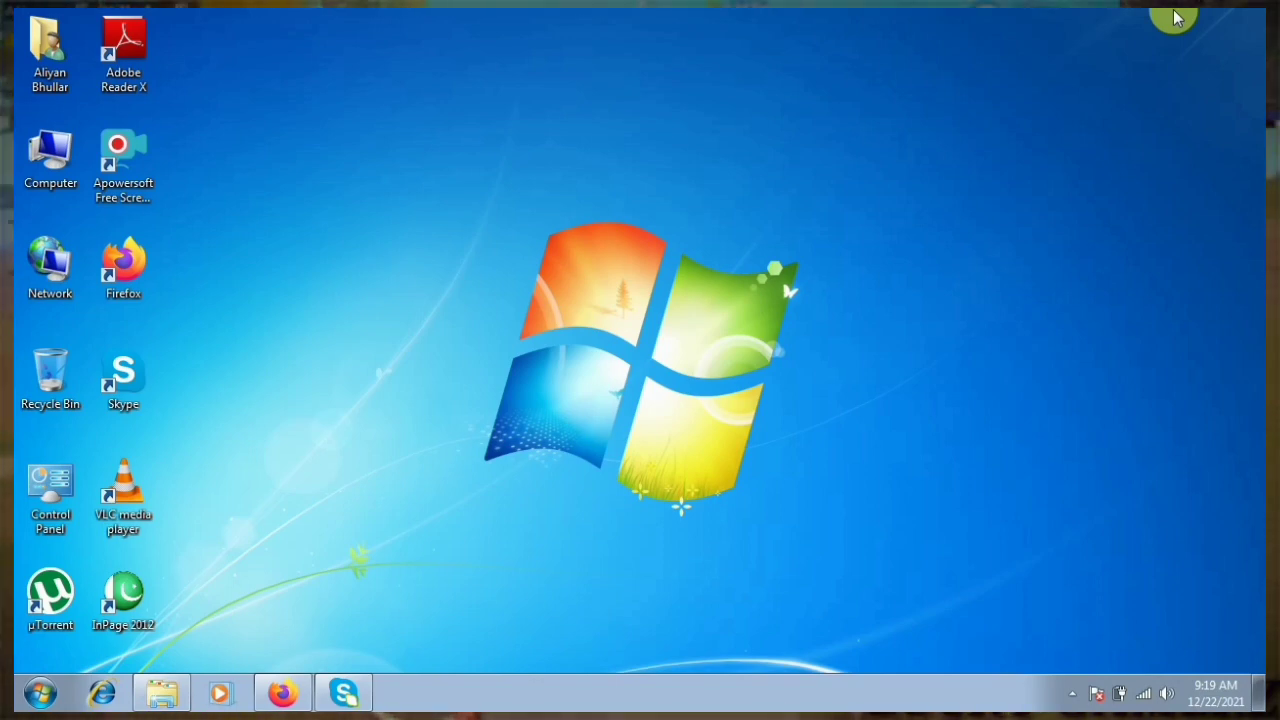
Run wscript.exe and set scripts to stop after 1 second in the Windows Script Host Settings.
key("super+r")
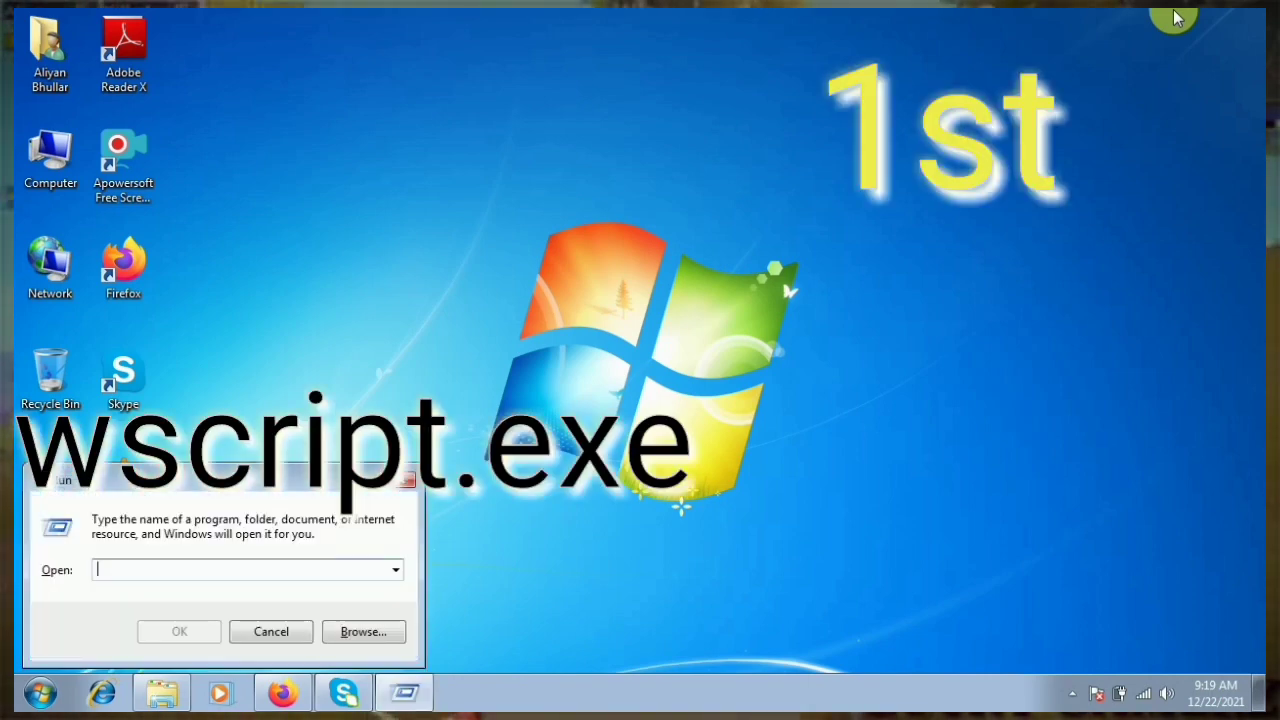
type("ws")
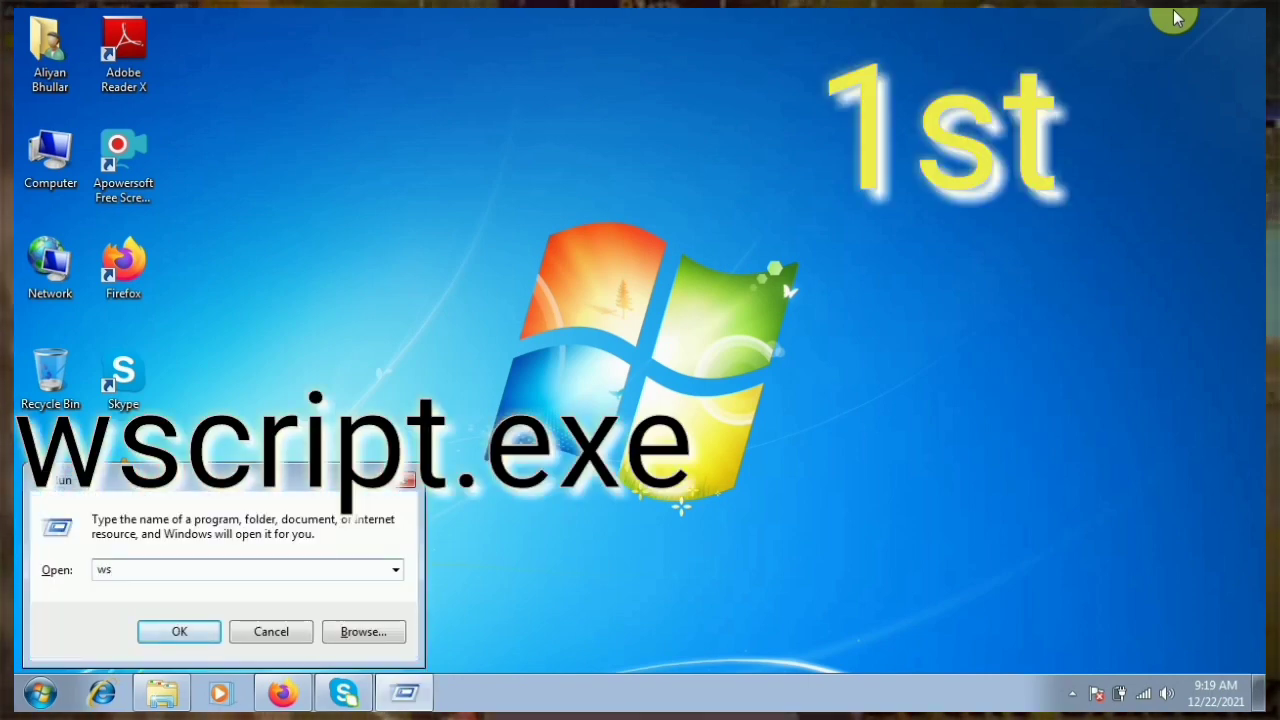
type("cri")
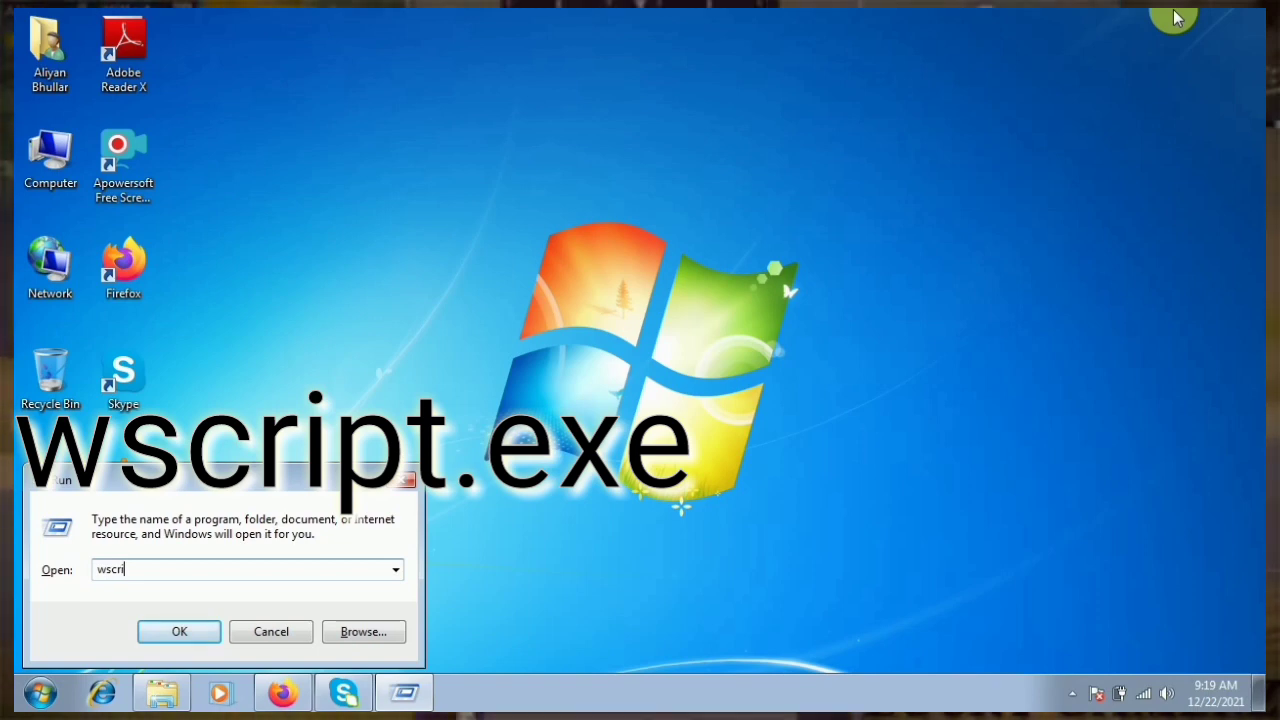
type("pt")
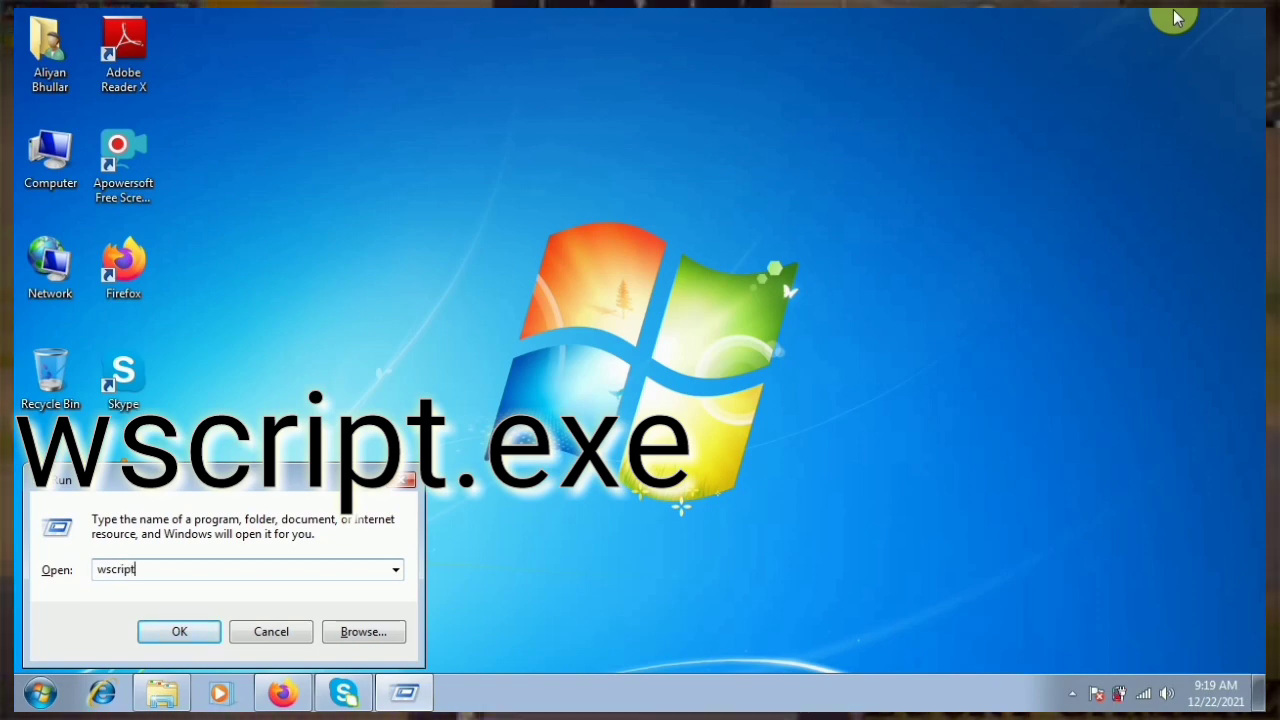
type(".exe")
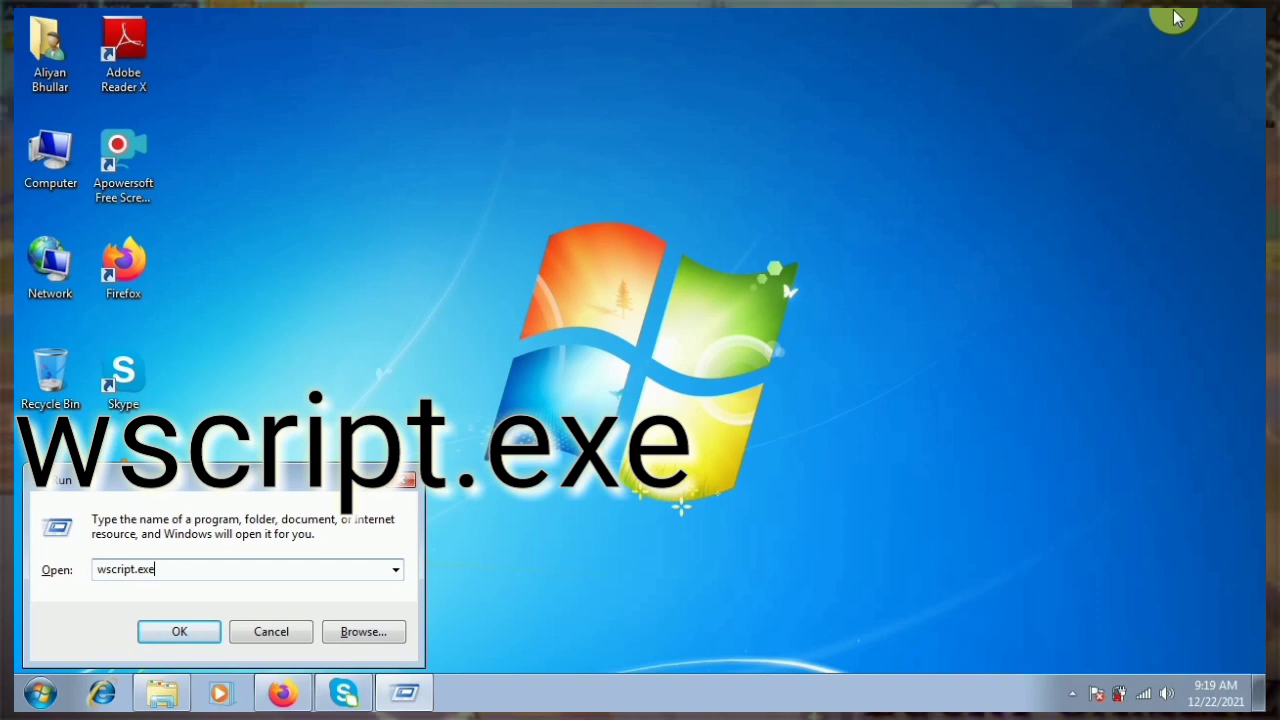
key("Return")
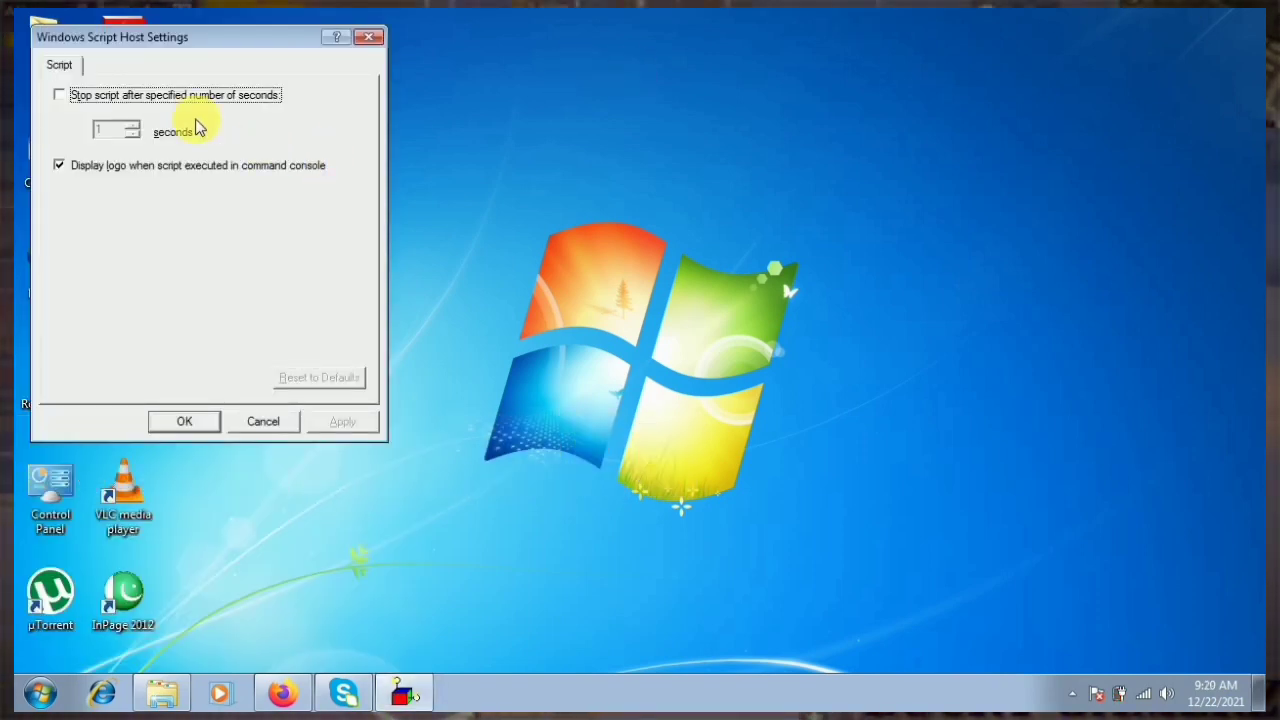
left_click(87, 95)
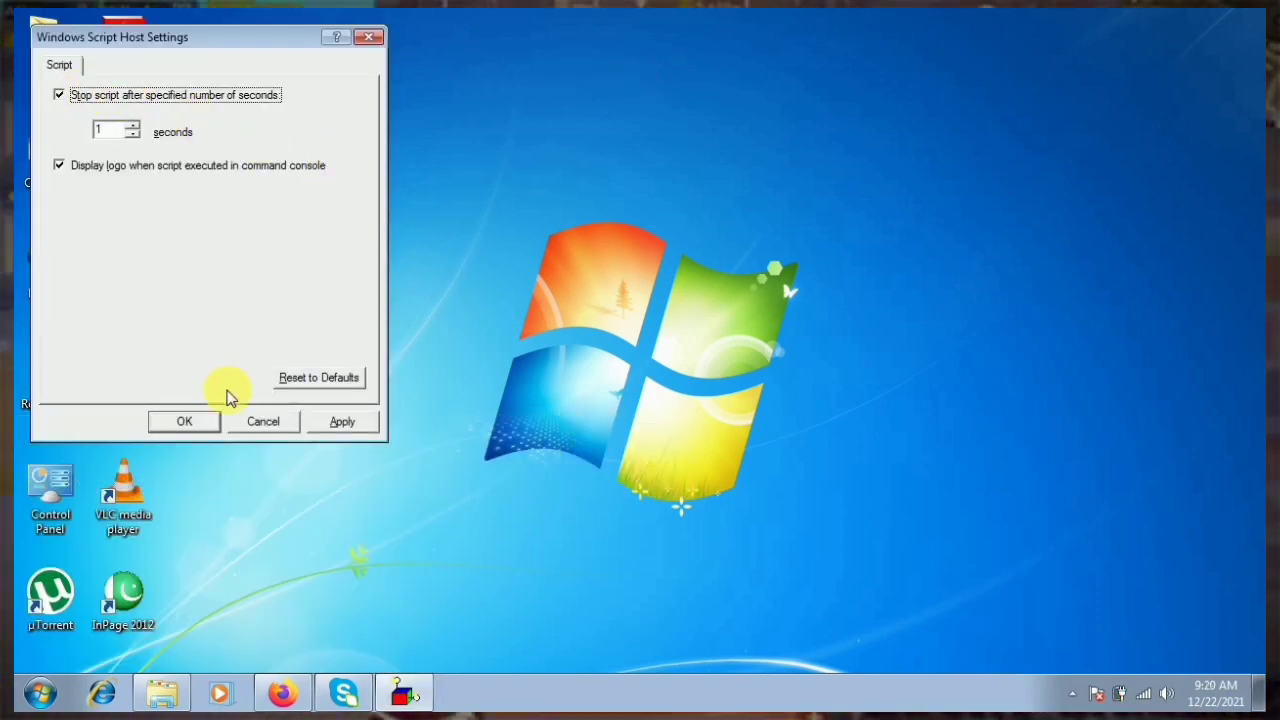
left_click(184, 421)
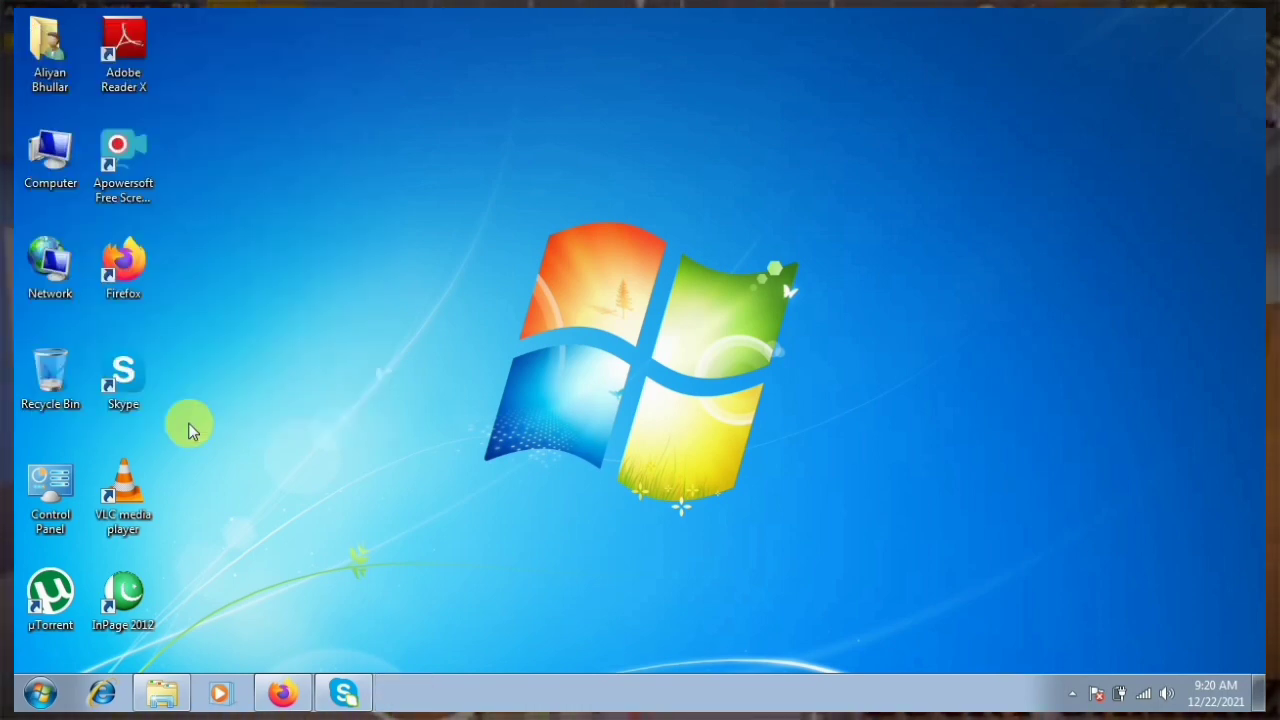
Open Windows Task Manager and show the processes from all users.
key("ctrl+shift+Escape")
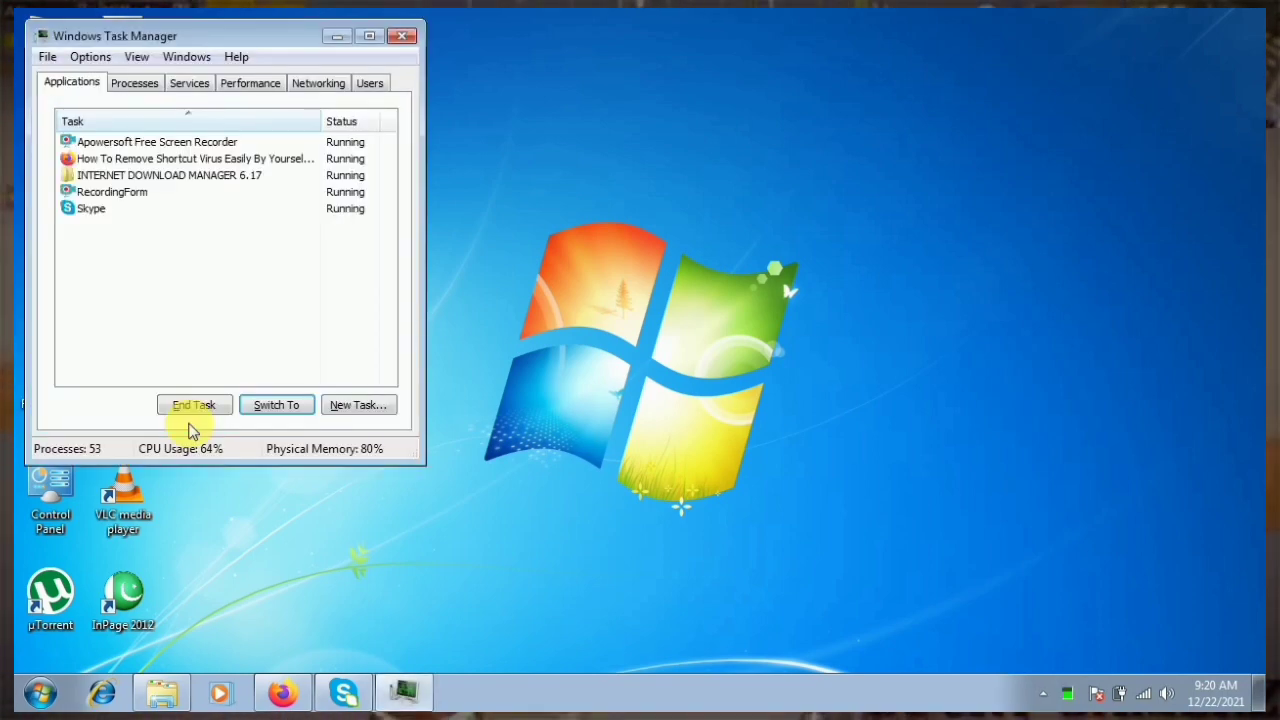
left_click(120, 84)
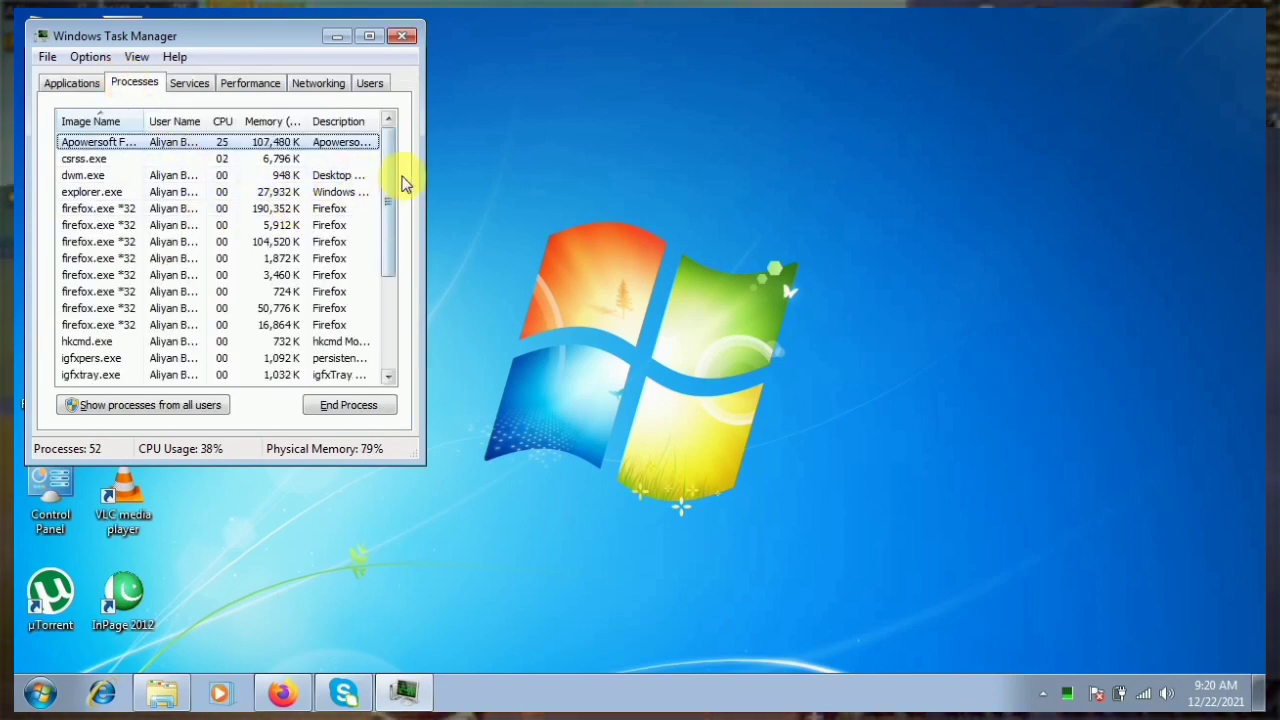
left_click_drag(390, 193, 396, 323)
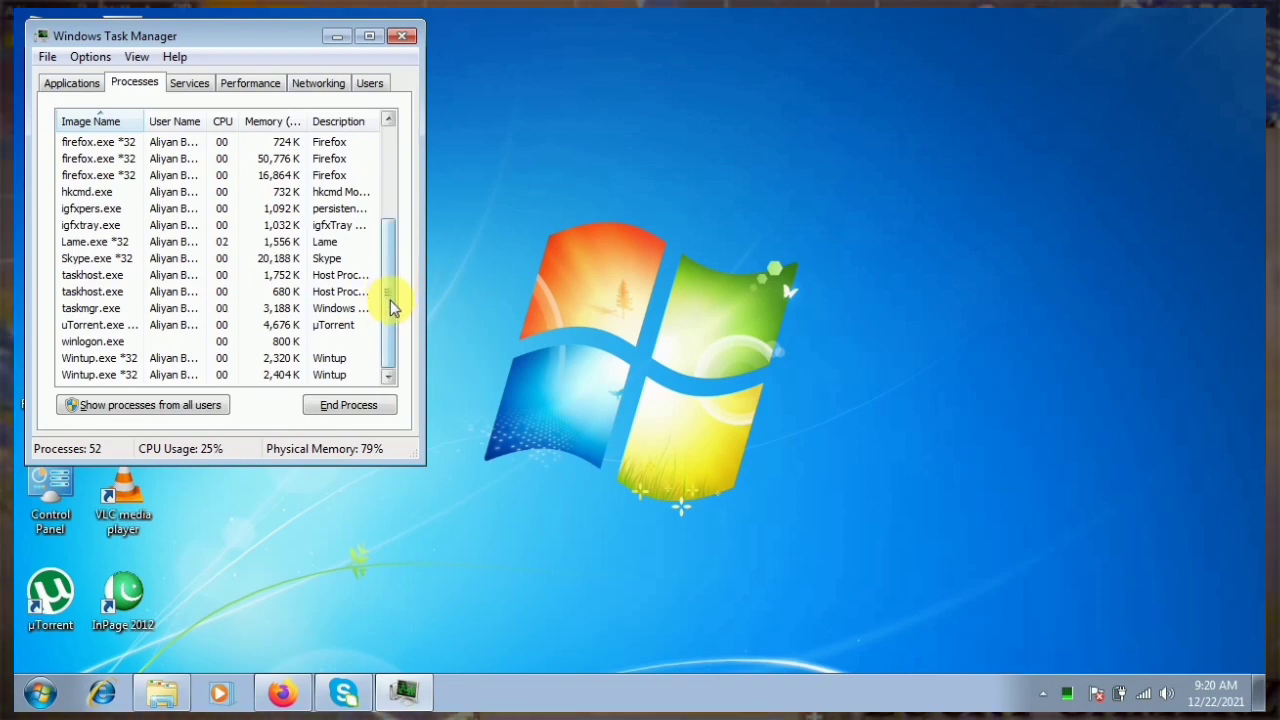
left_click(200, 405)
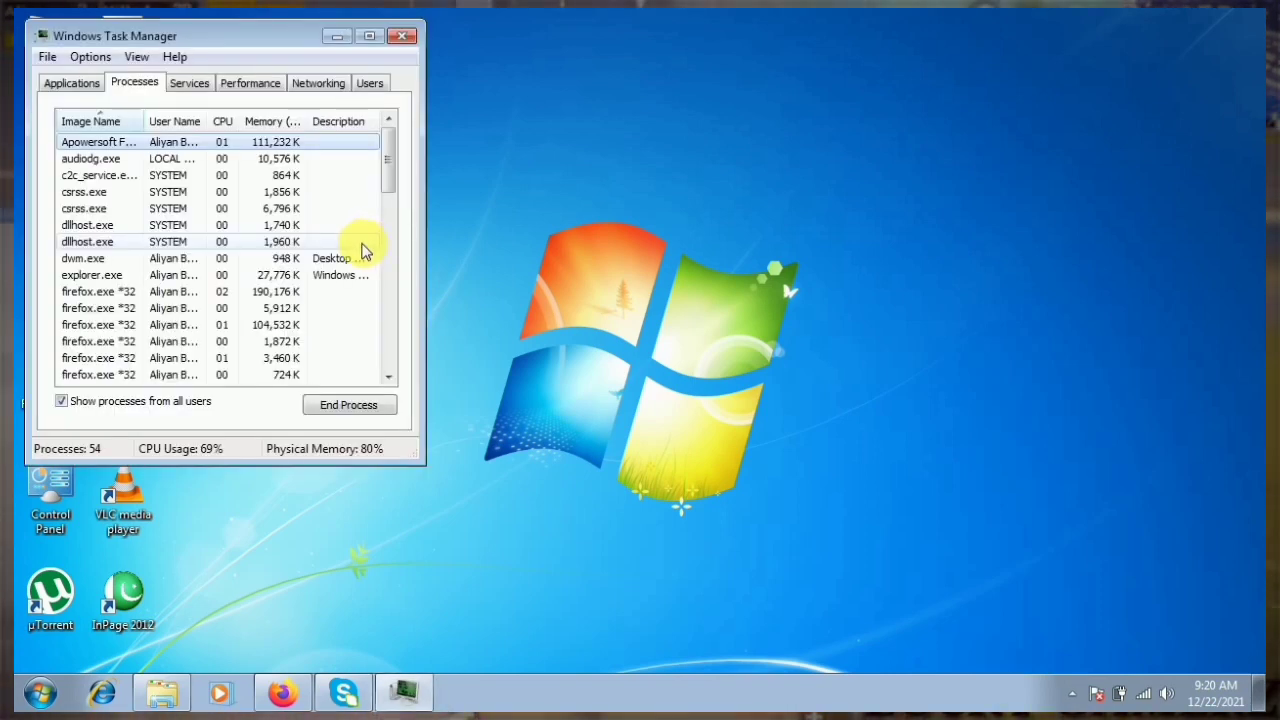
Try to end the wininit.exe process with unsaved data abandoned, cancel the shutdown and close Task Manager.
left_click_drag(392, 154, 391, 349)
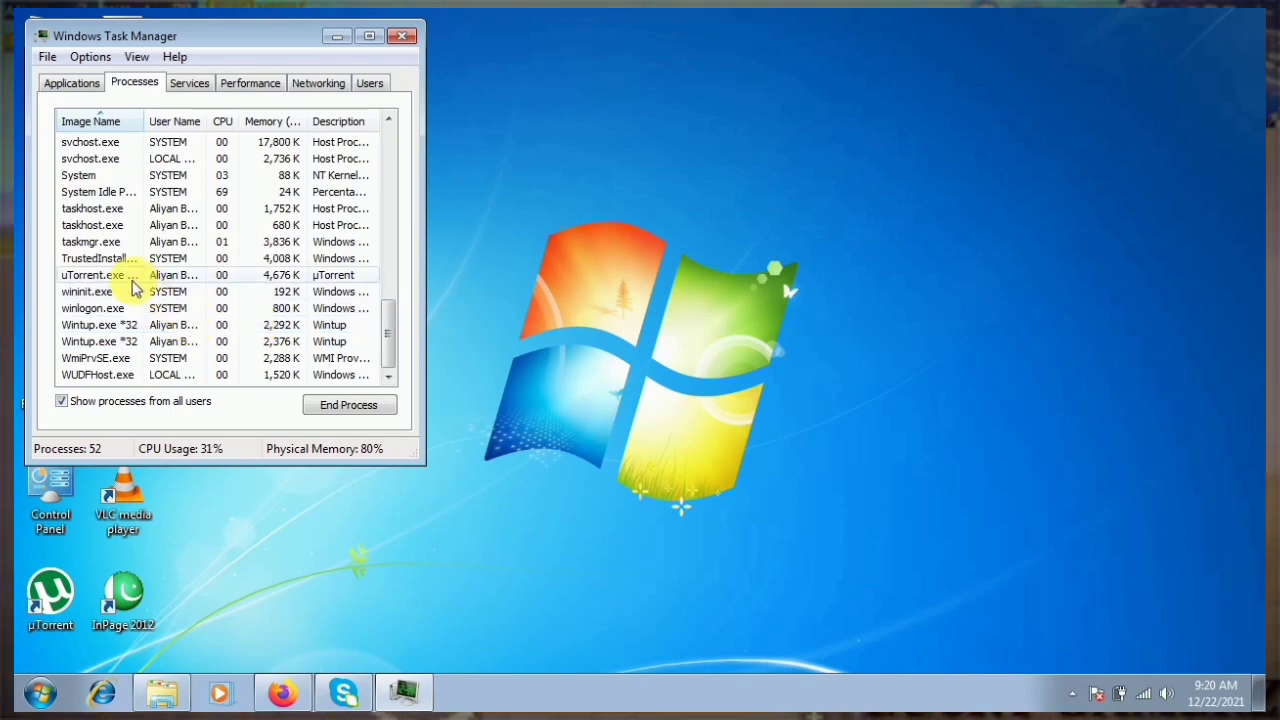
left_click(93, 291)
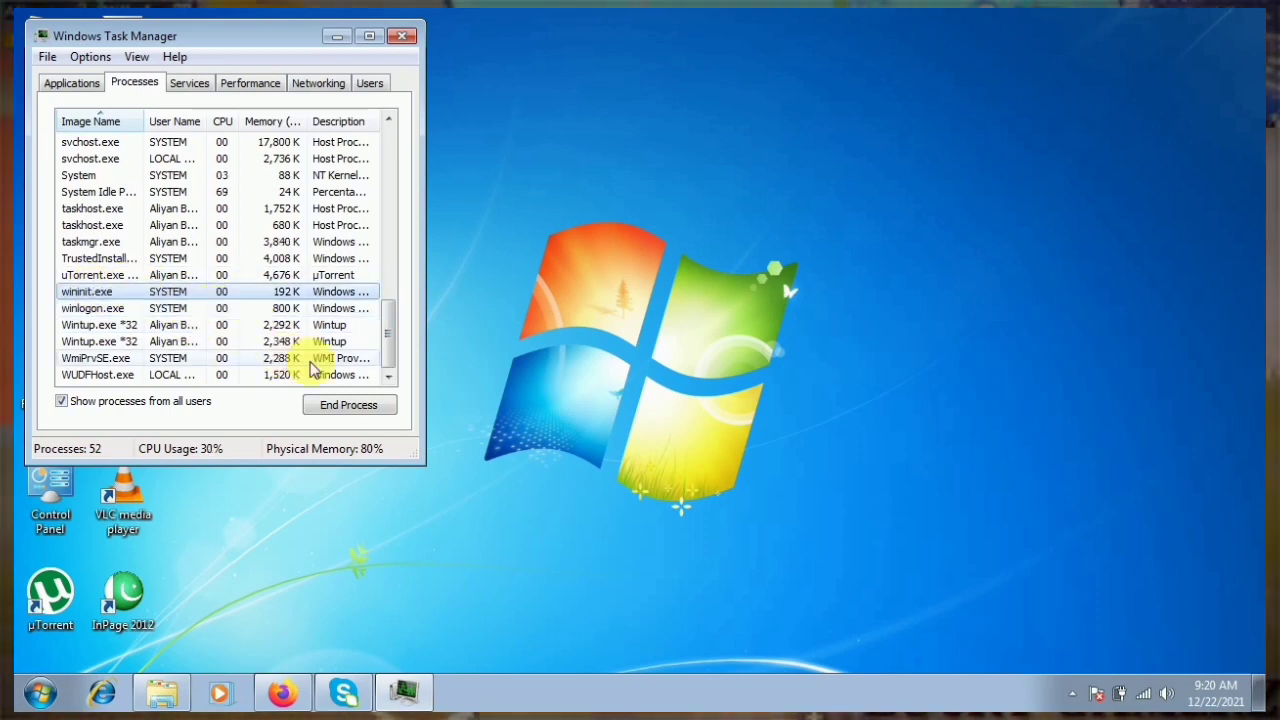
left_click(350, 404)
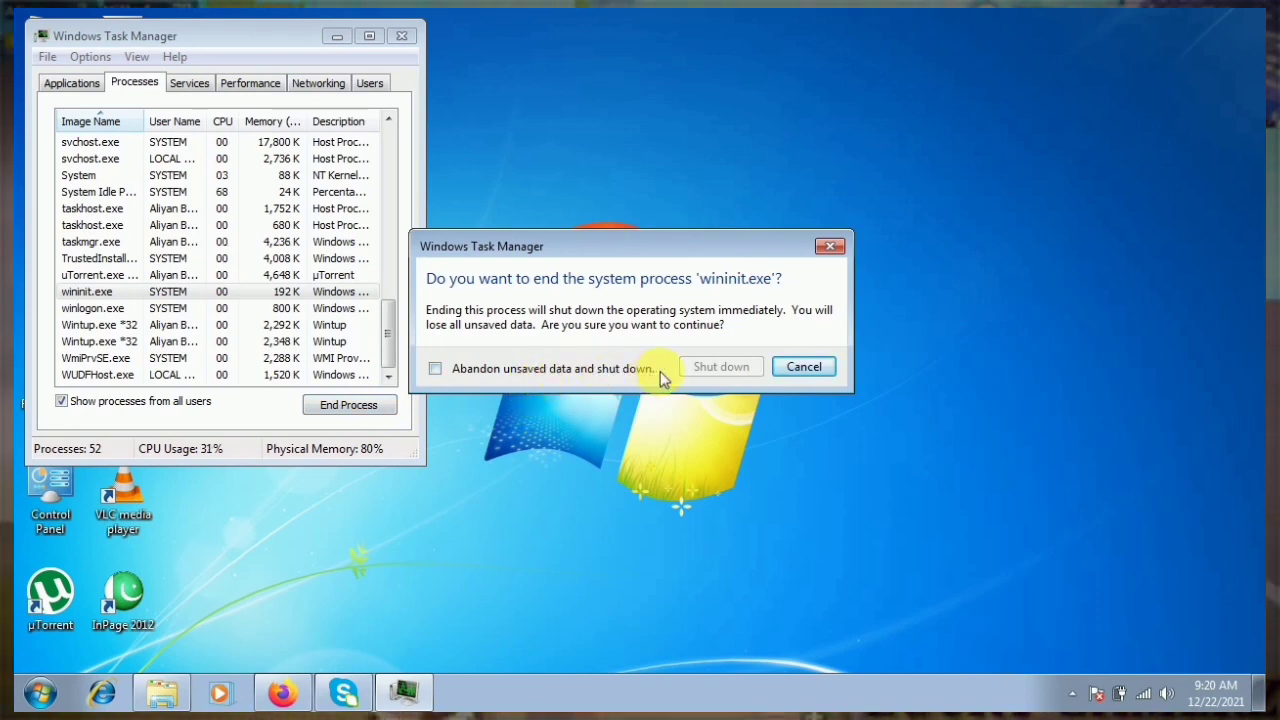
left_click(597, 366)
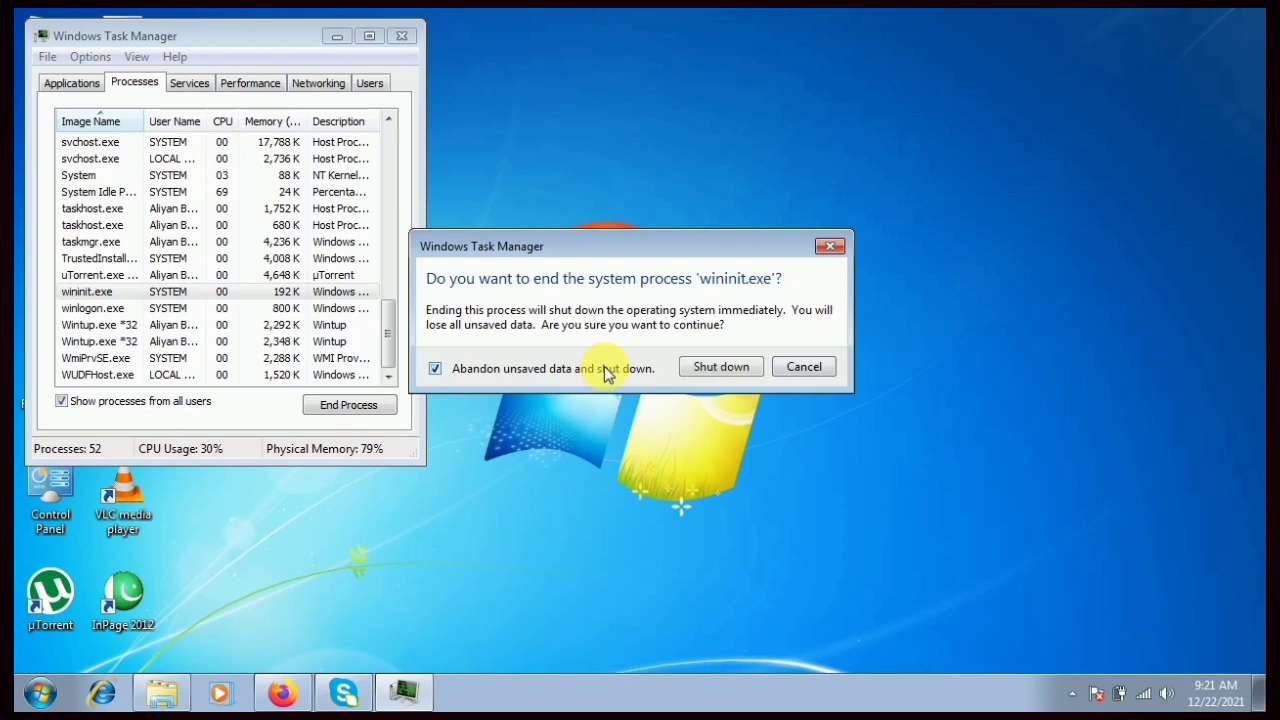
left_click(794, 368)
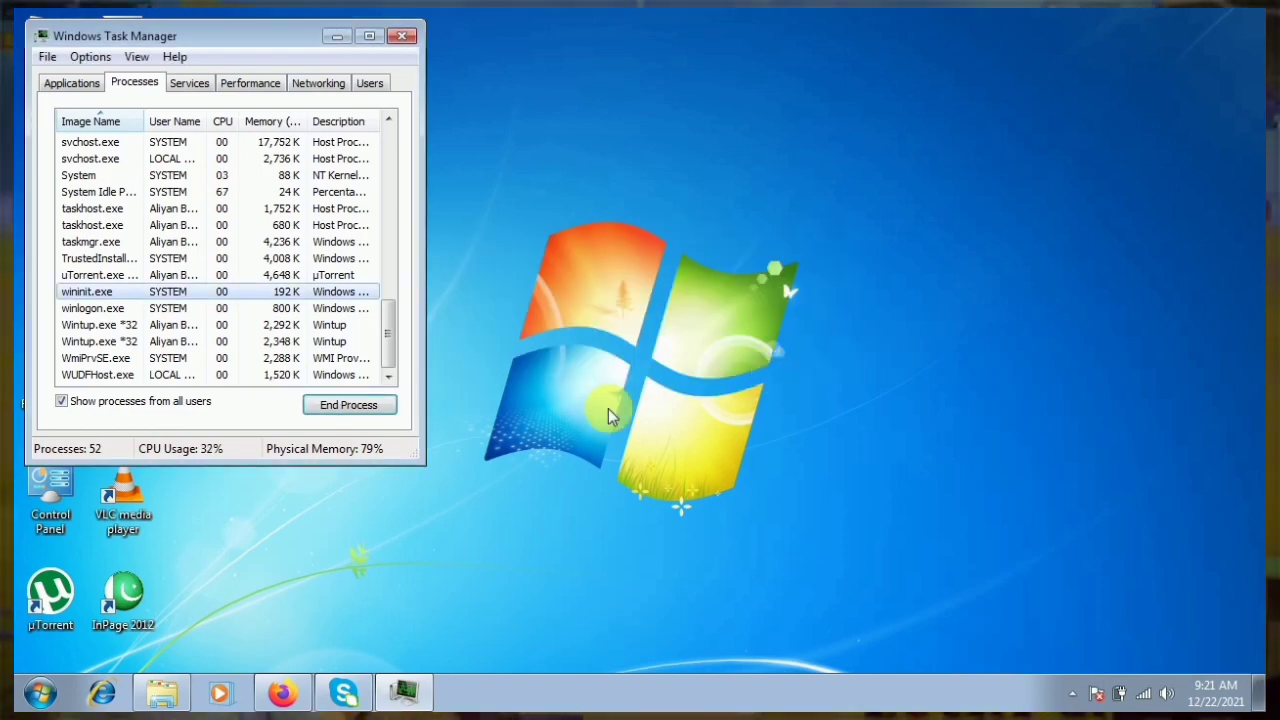
left_click(404, 40)
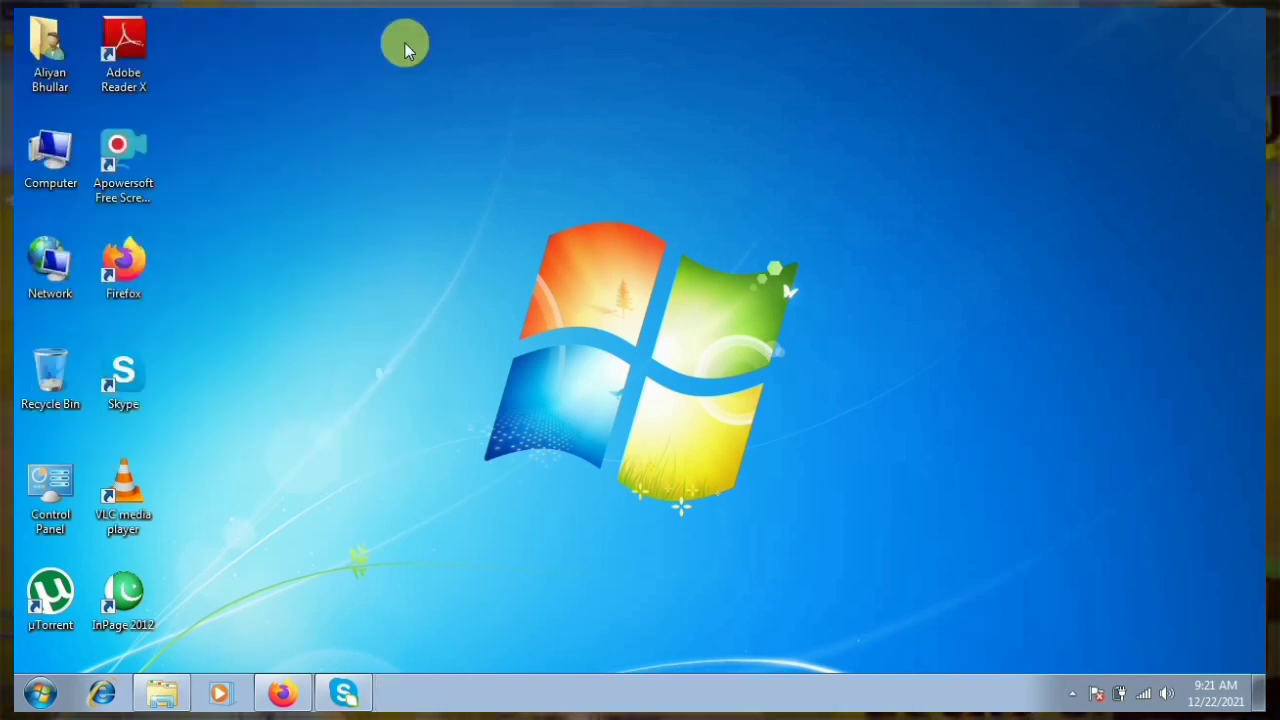
Refresh the desktop and the INTERNET DOWNLOAD MANAGER 6.17 folder, leaving the folder window minimized.
right_click(414, 144)
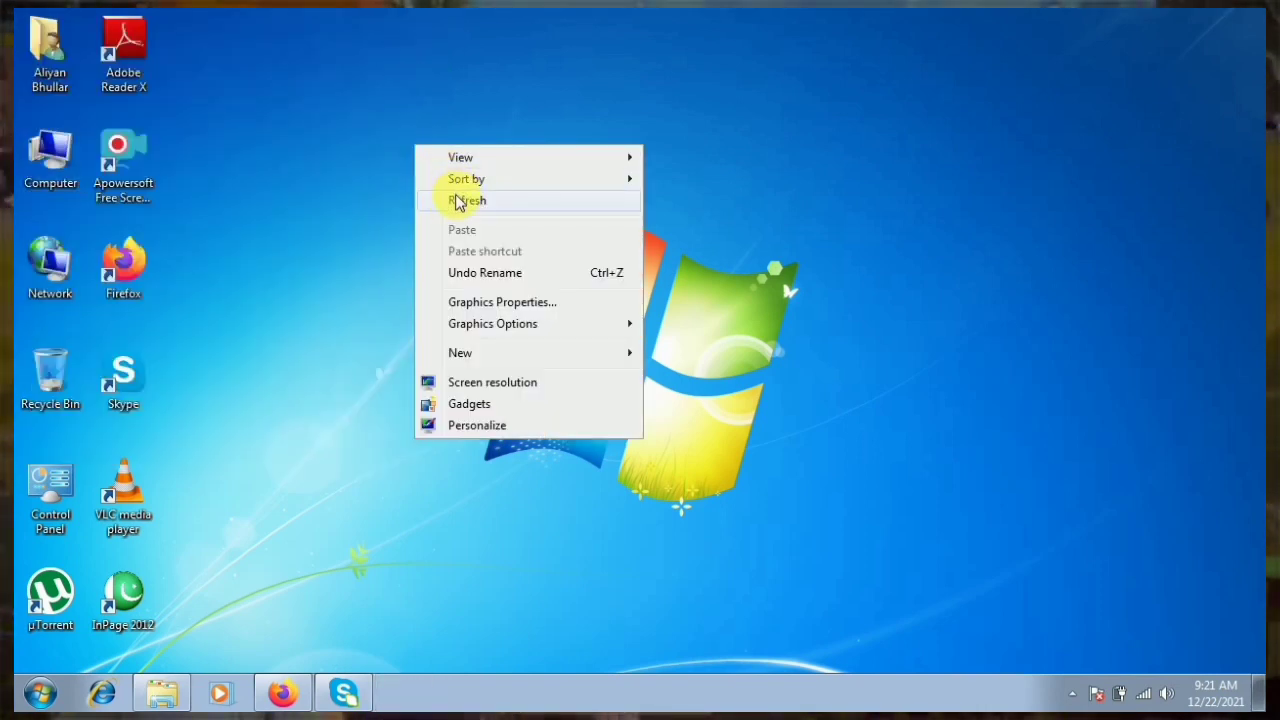
left_click(457, 200)
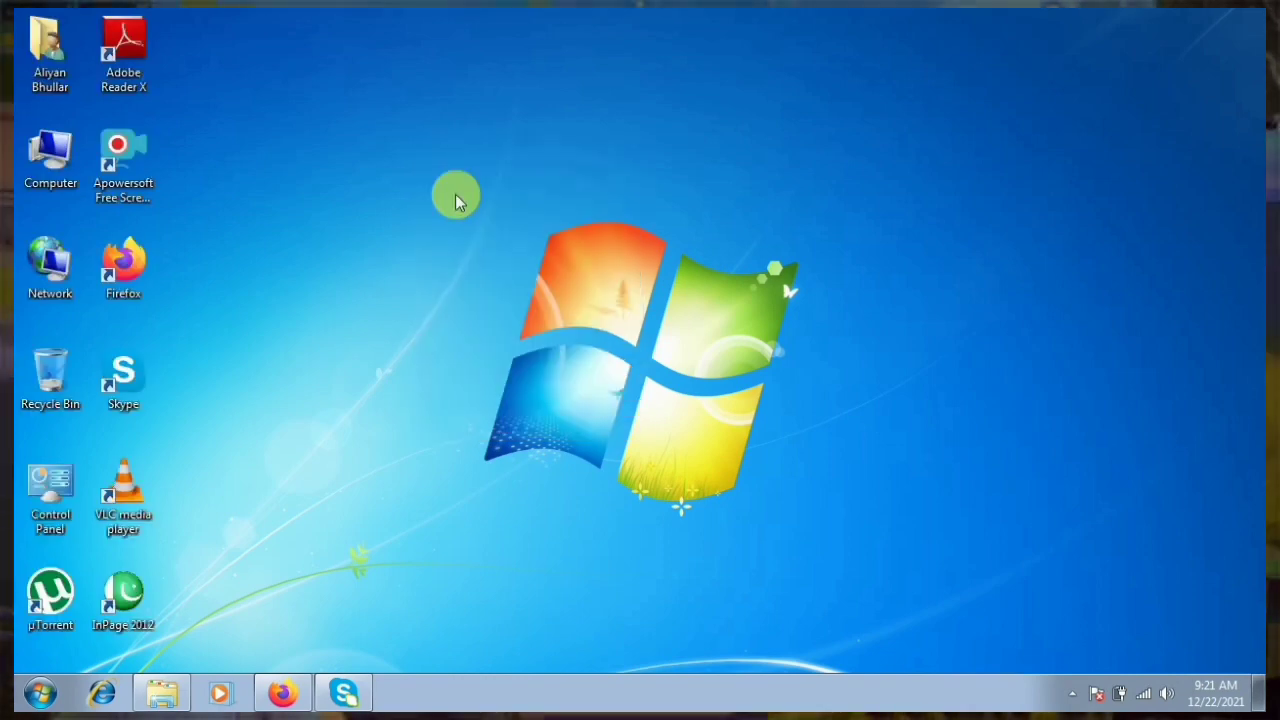
left_click(186, 680)
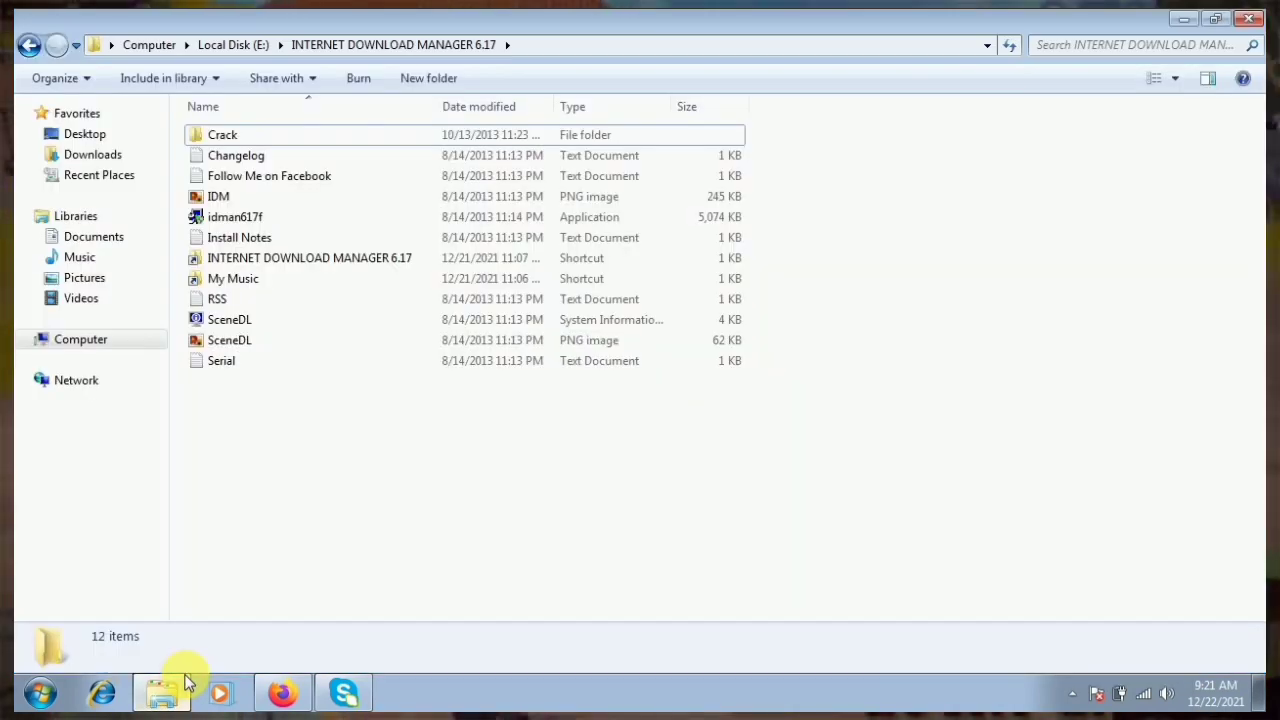
right_click(236, 562)
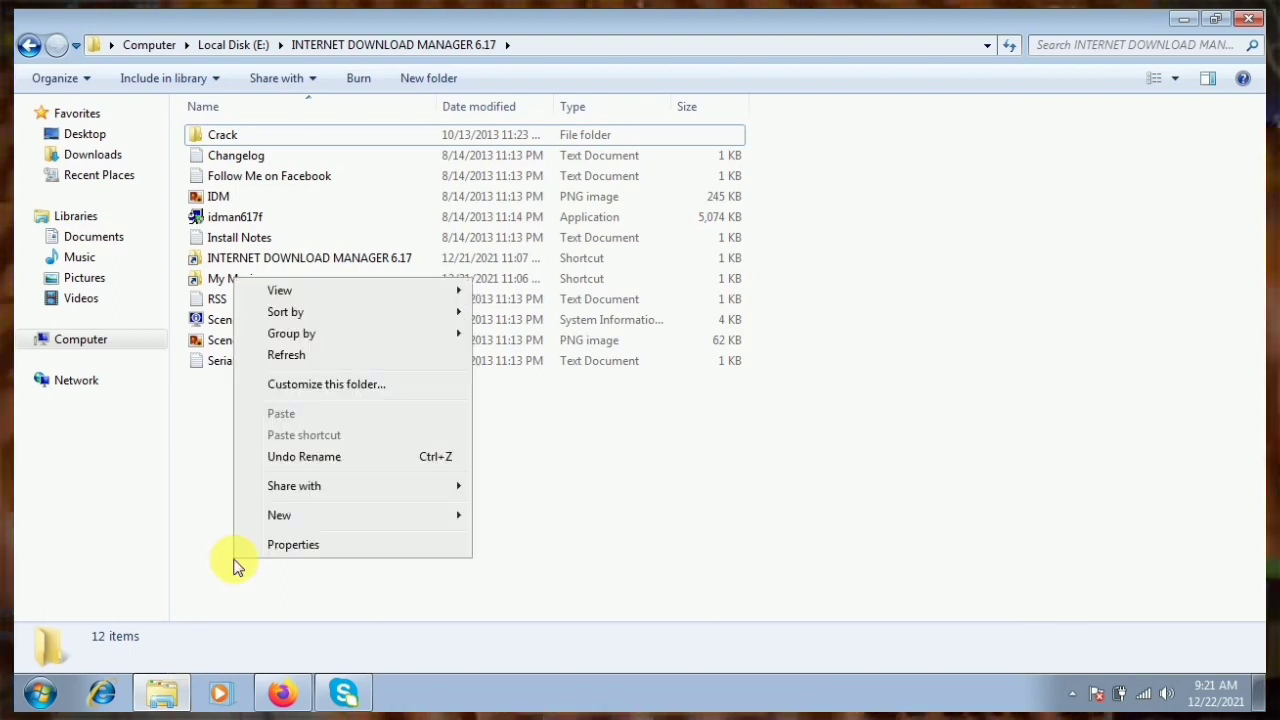
left_click(278, 366)
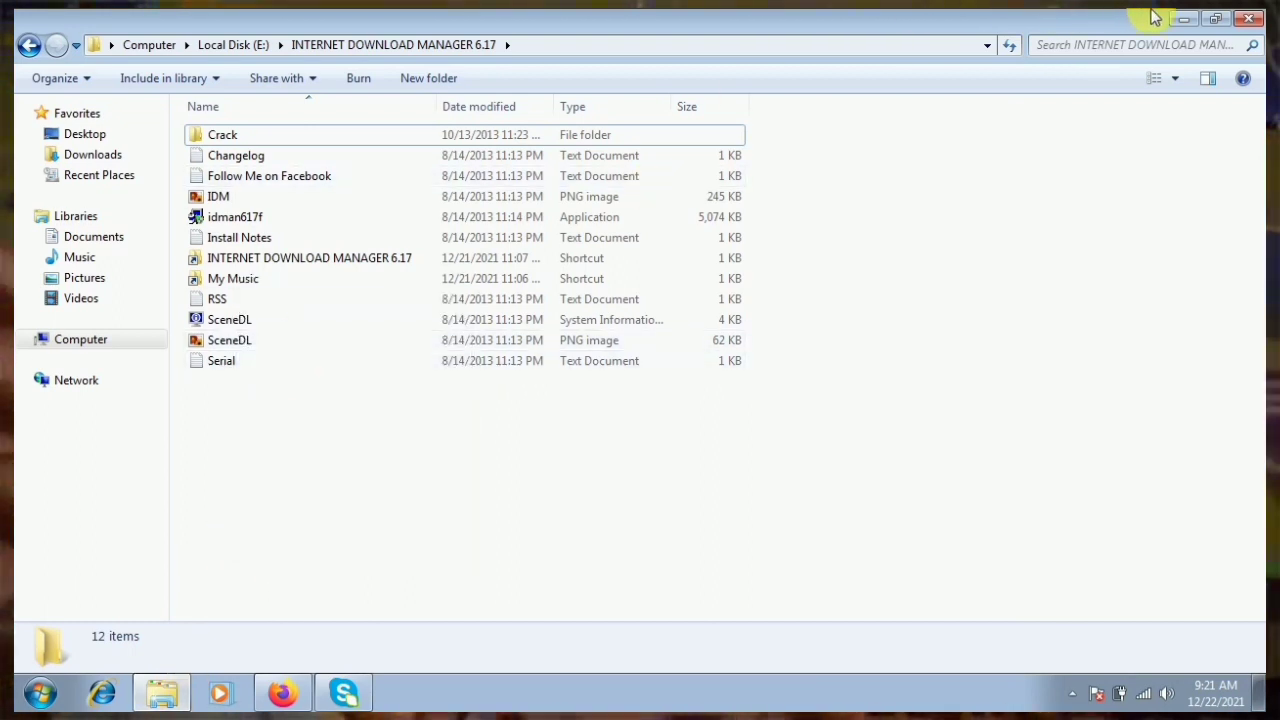
left_click(1183, 19)
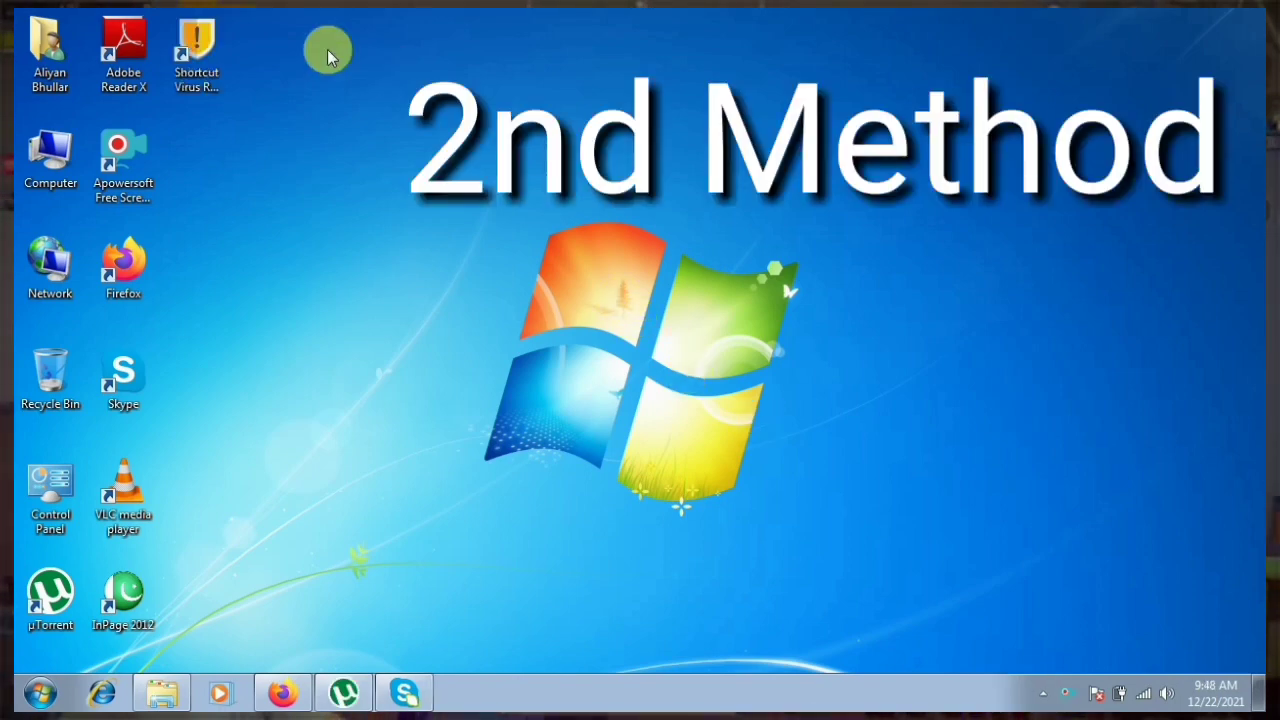
Open Shortcut Virus Remover, check the drive letters in Computer, and clean the virus from drive e.
double_click(200, 55)
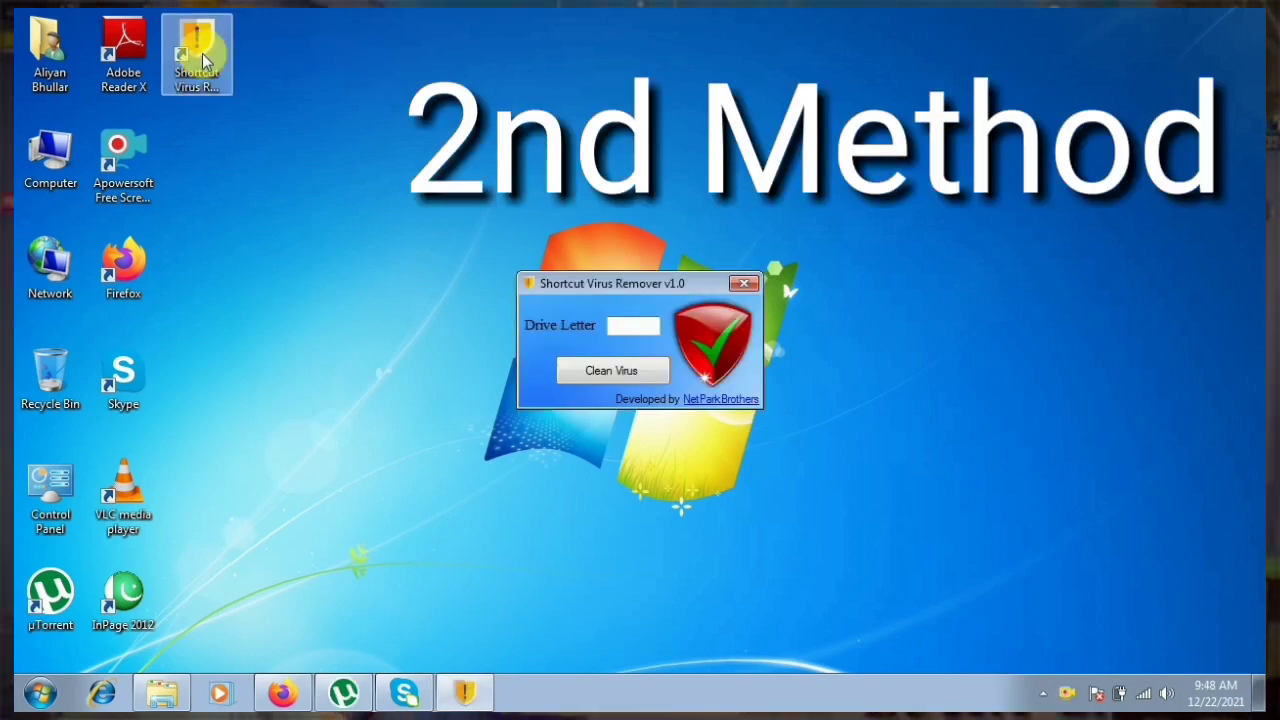
left_click(621, 333)
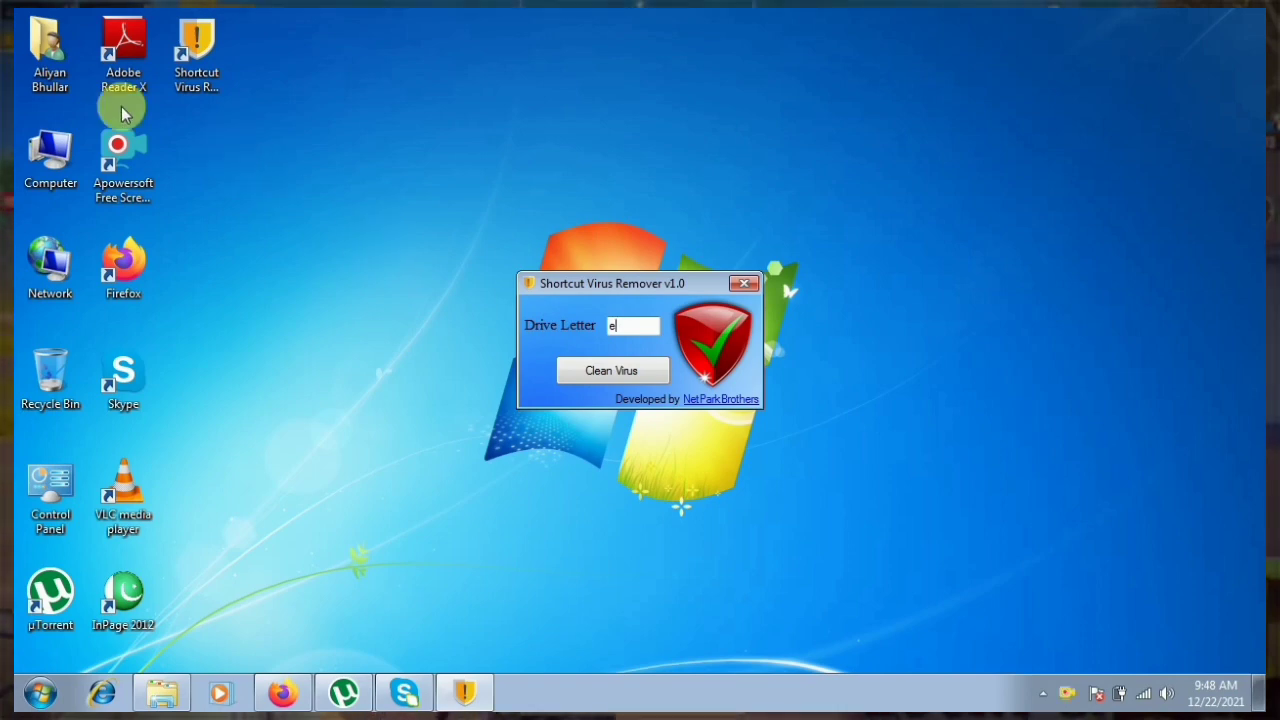
double_click(57, 157)
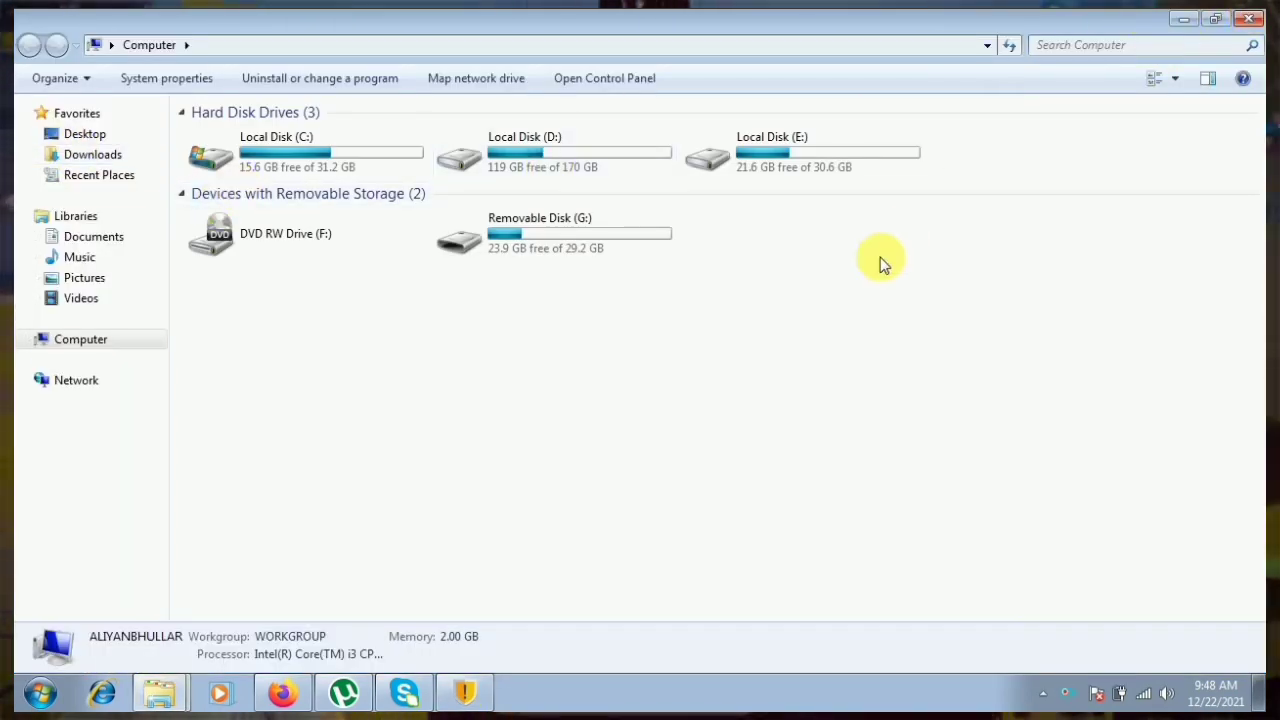
left_click(1249, 18)
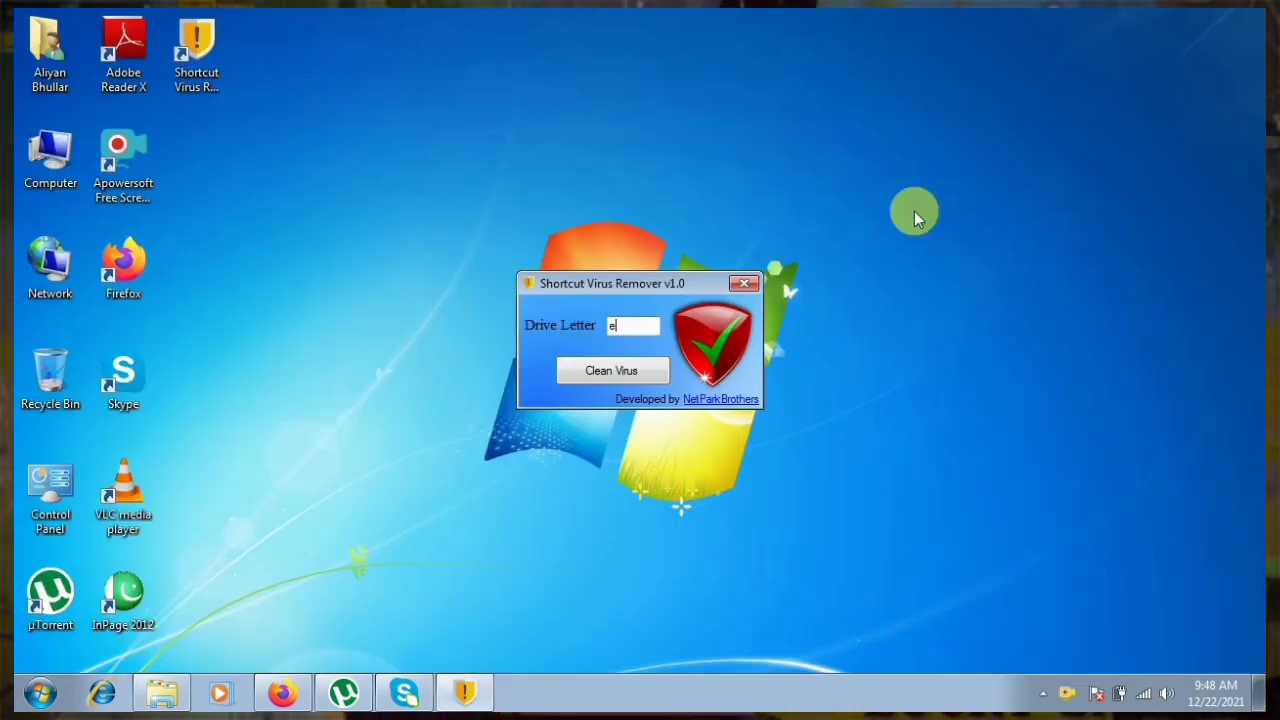
left_click(620, 373)
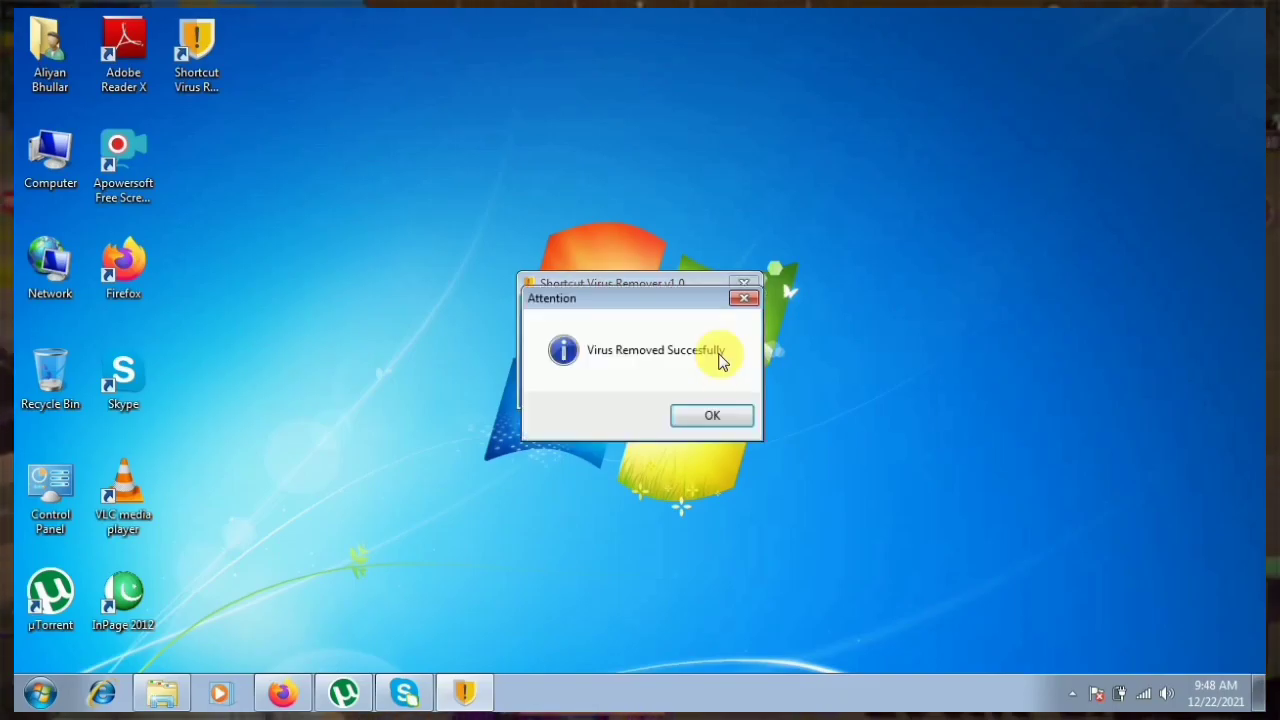
left_click(709, 412)
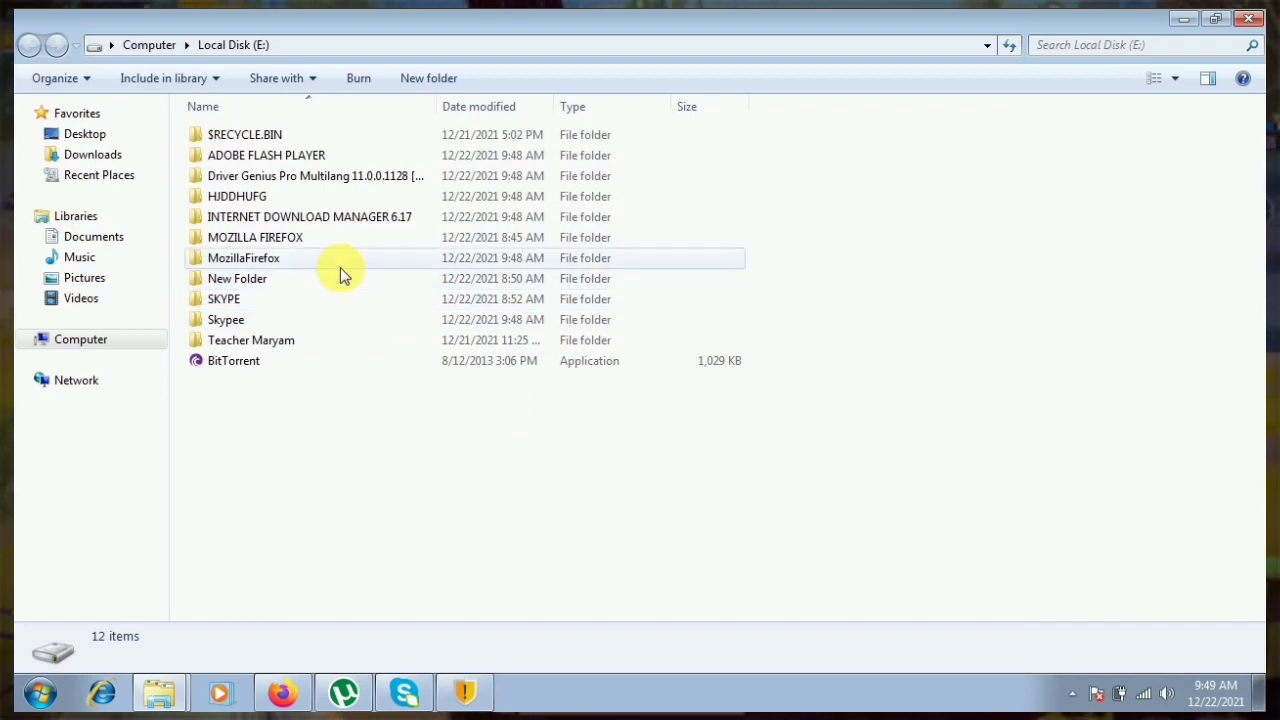
Inspect the files in the INTERNET DOWNLOAD MANAGER 6.17 folder on drive E and close the window.
double_click(336, 224)
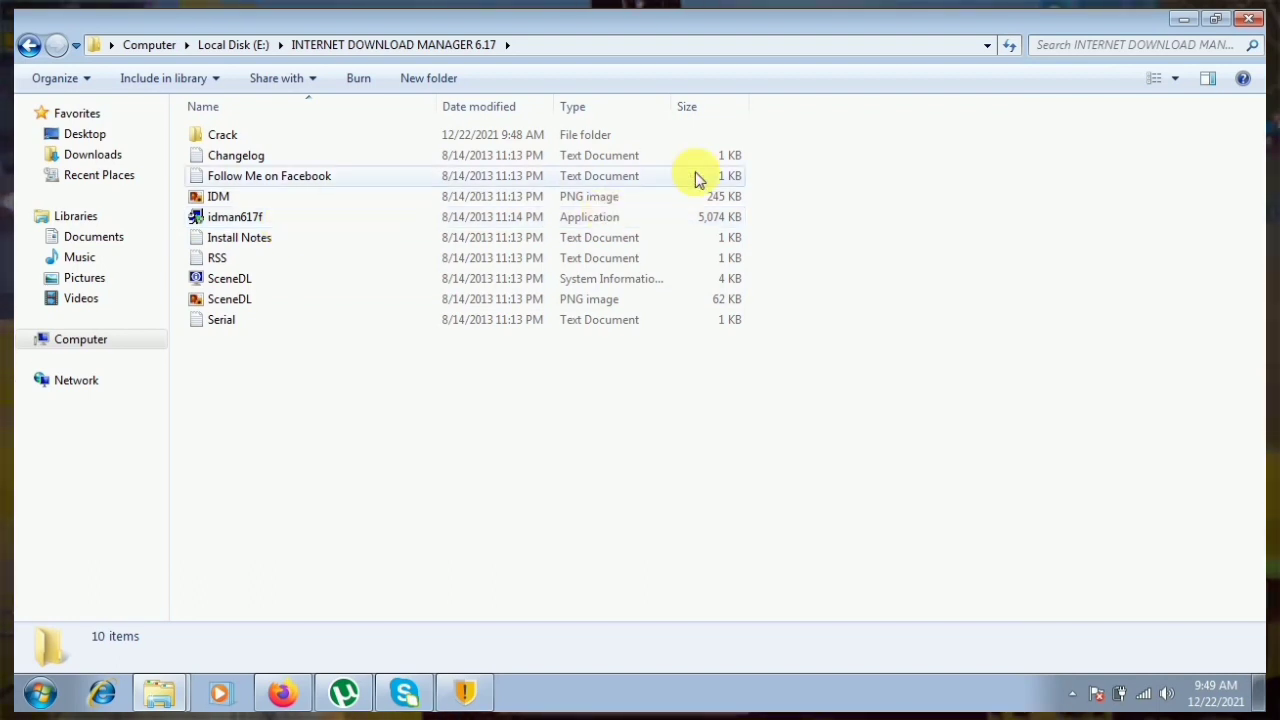
left_click(622, 299)
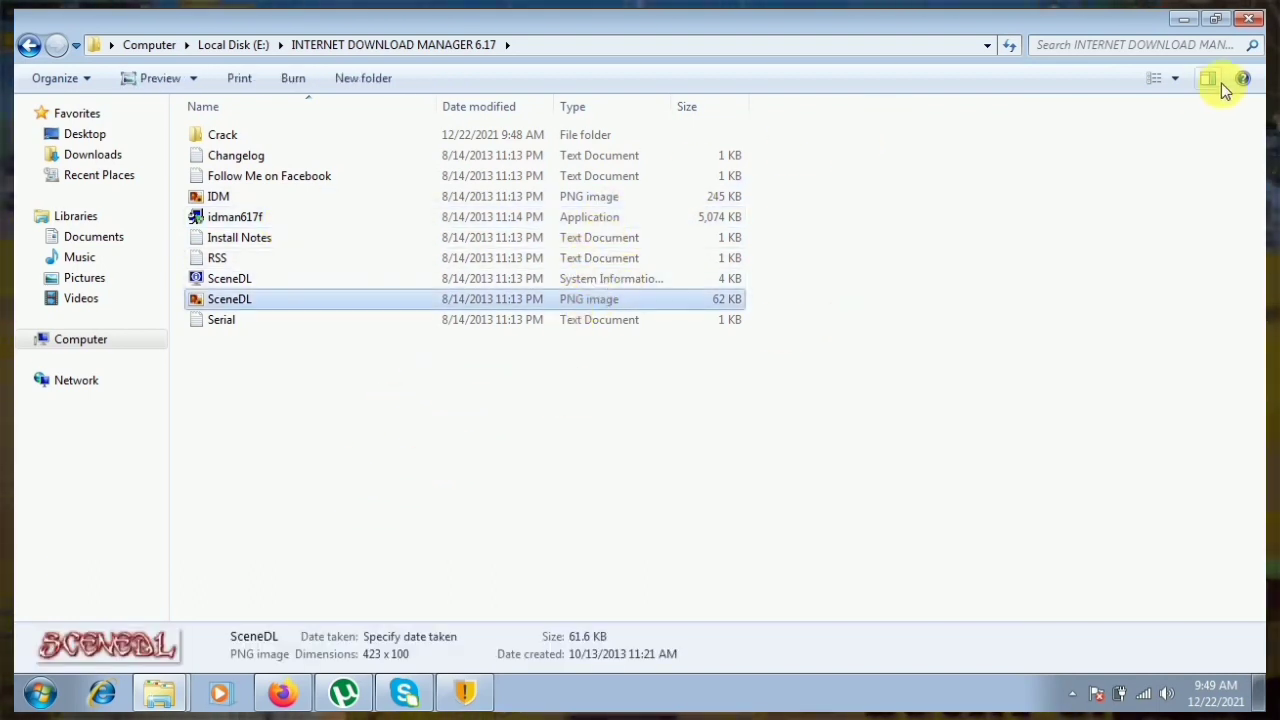
left_click(1250, 18)
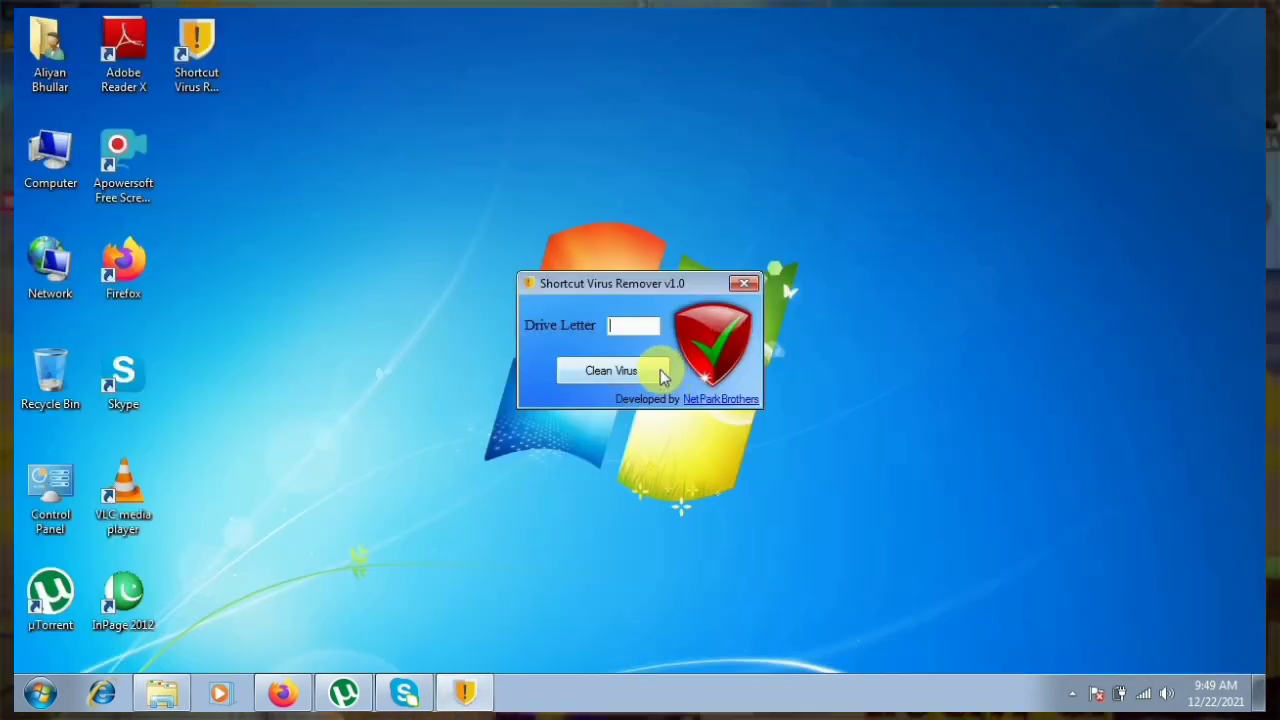
Clean the virus from drive D with Shortcut Virus Remover, check the drive's files and close its window.
left_click(596, 381)
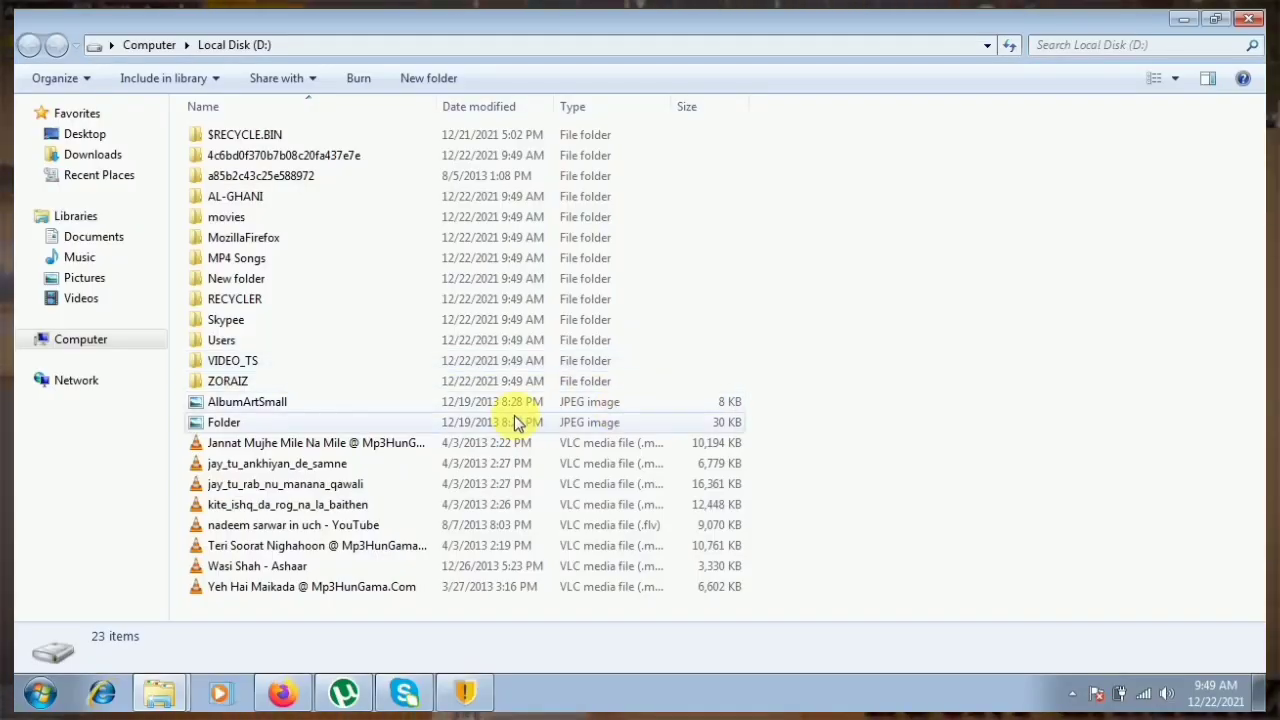
left_click(516, 415)
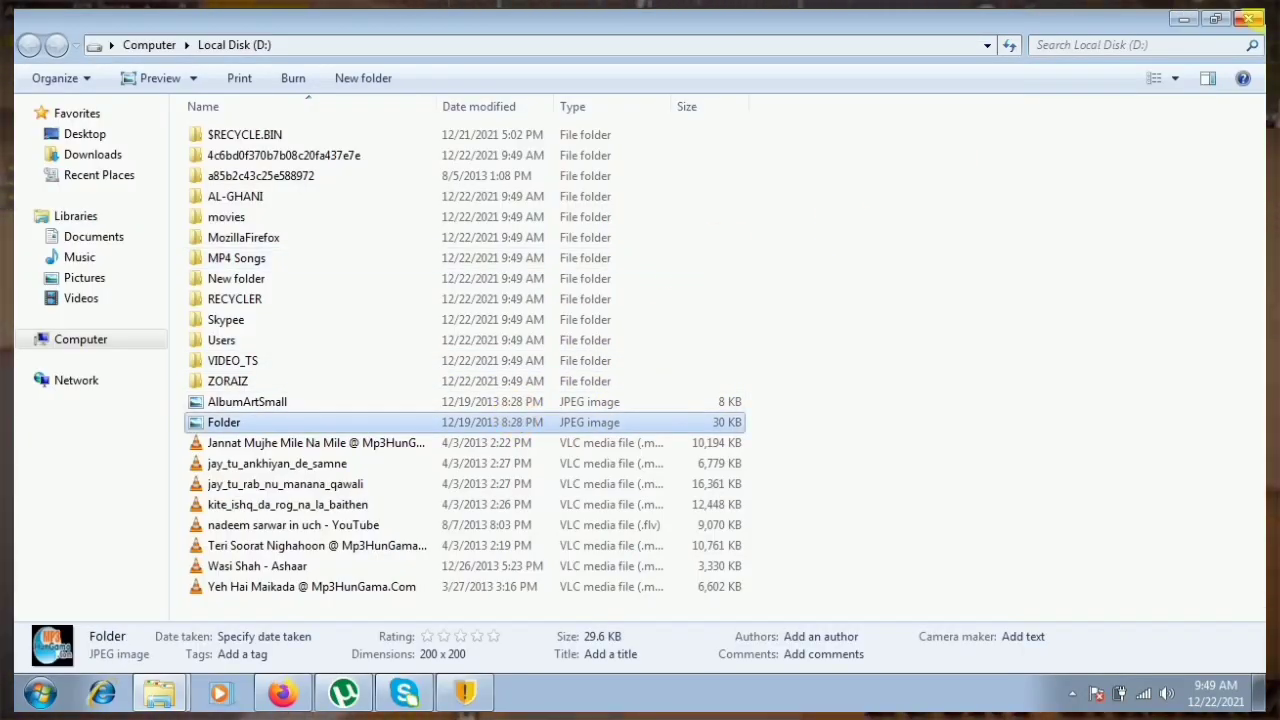
left_click(1250, 19)
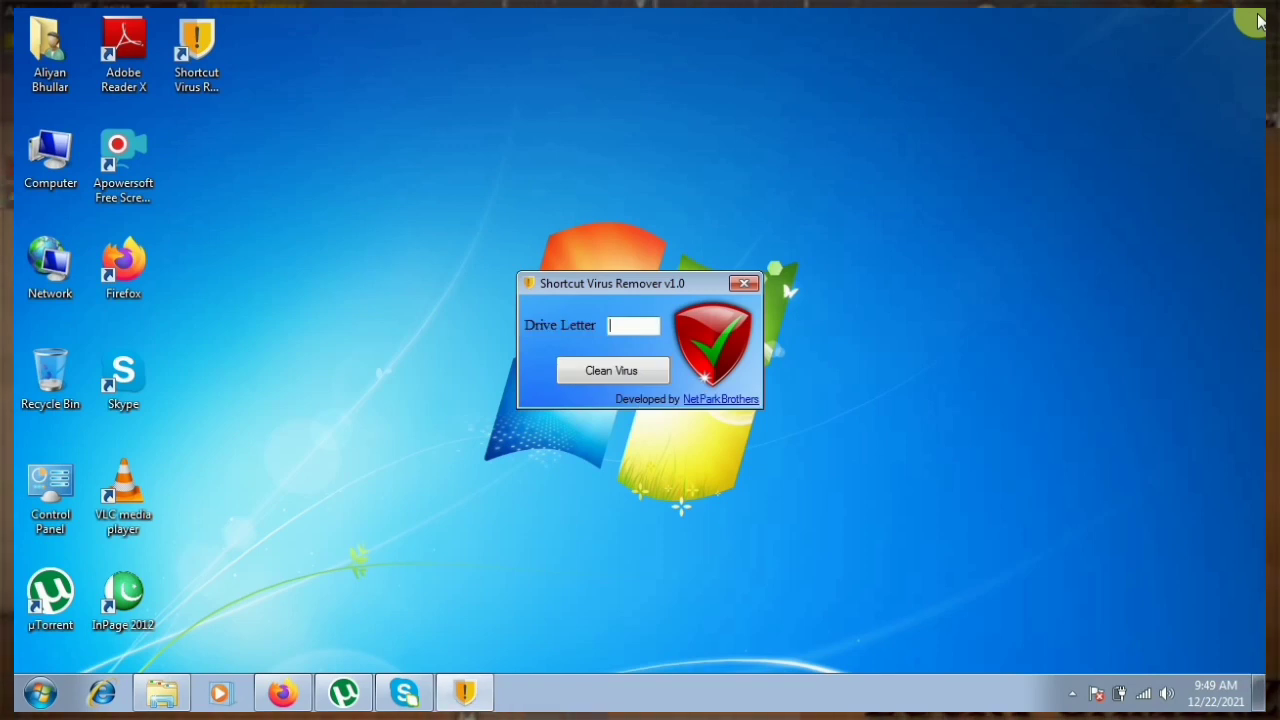